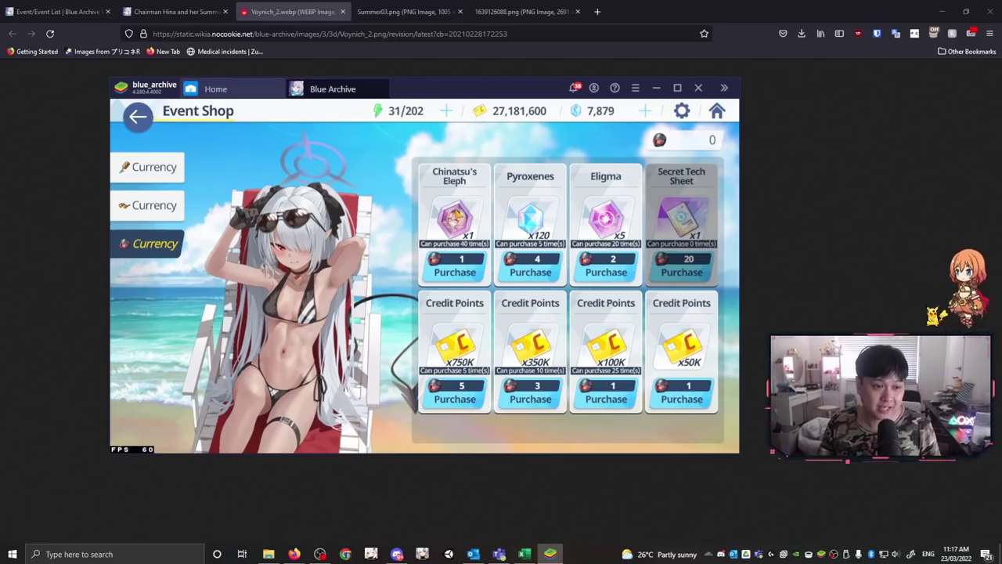
Step: Switch from the event shop to the browser and view the names and images in the 1639126088.png artifact chart
{"action": "left_click", "coordinate": [446, 345]}
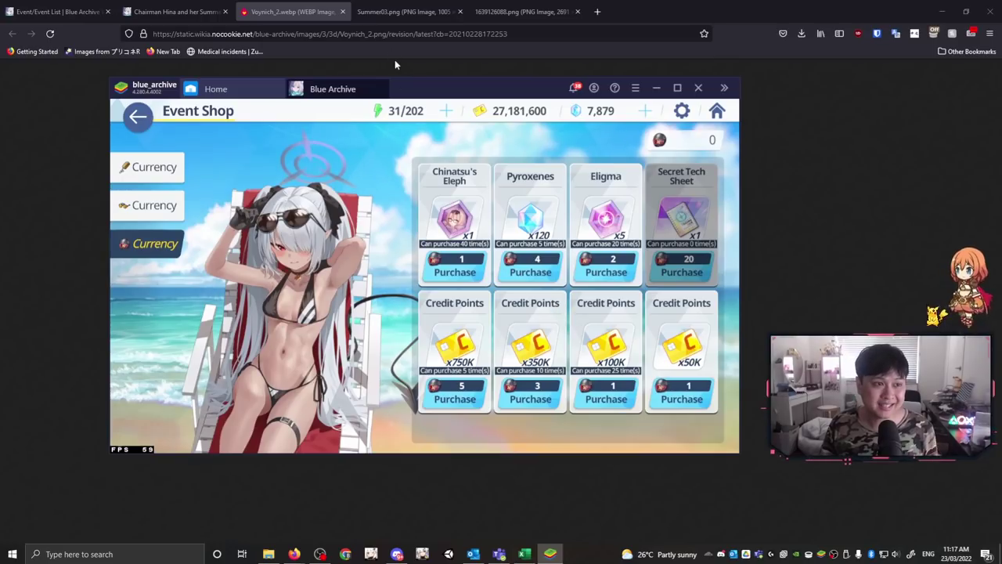
{"action": "left_click", "coordinate": [309, 6]}
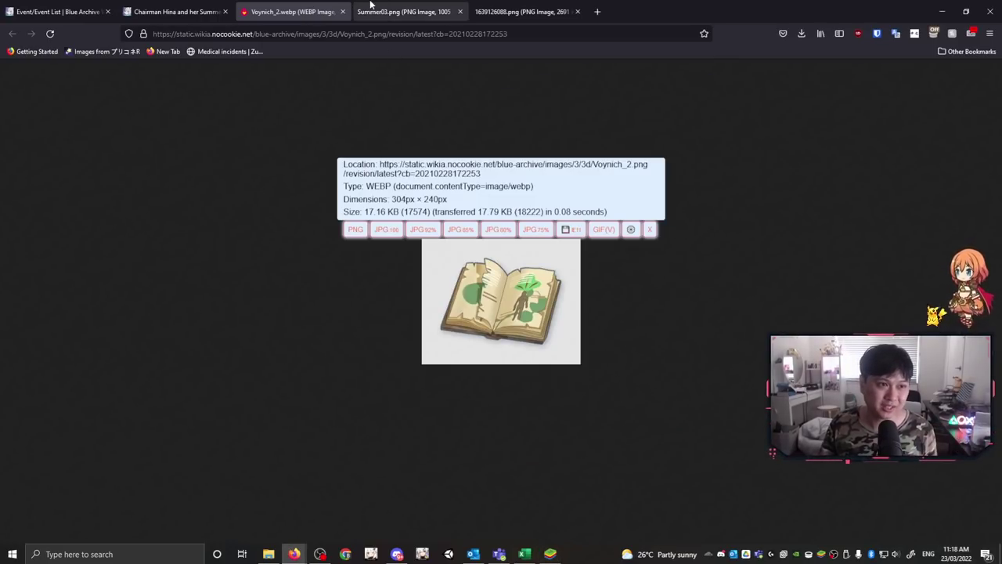
{"action": "left_click", "coordinate": [392, 10]}
{"action": "left_click", "coordinate": [513, 10]}
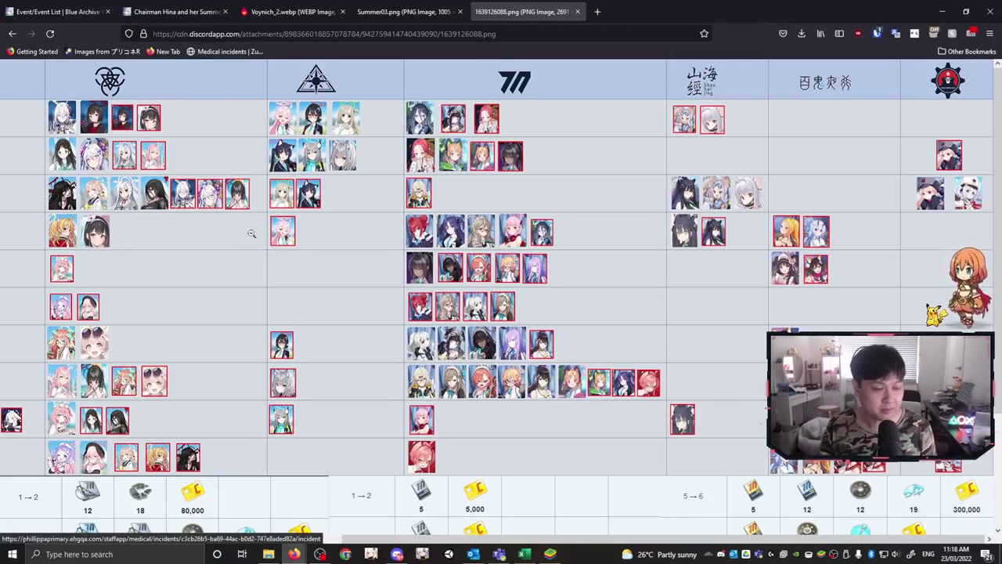
{"action": "scroll", "coordinate": [235, 262], "scroll_direction": "left", "scroll_amount": 5}
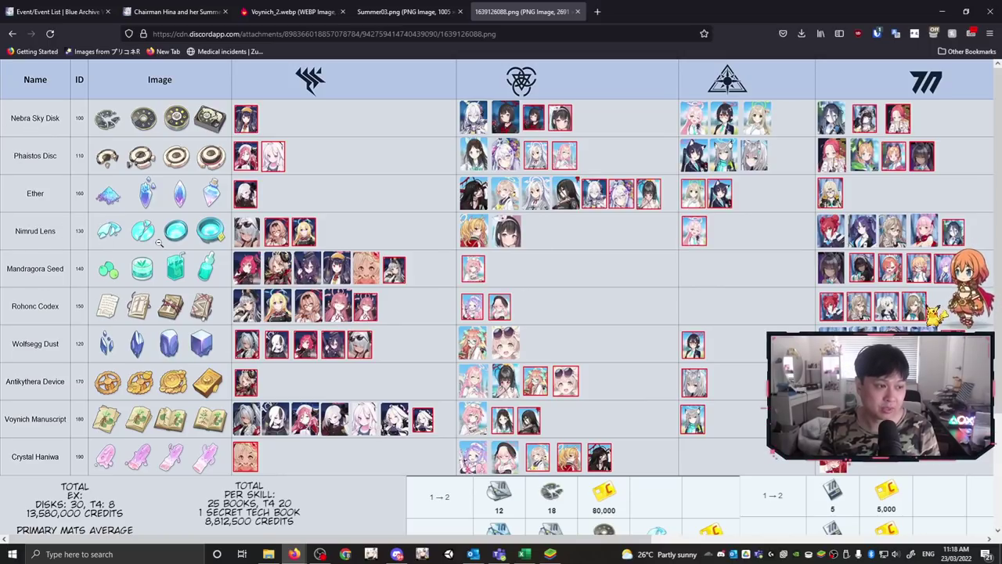
Step: Compare the wiki's Quest Stages rewards with the student artifact chart and the Summer03.png drop-rate table
{"action": "left_click", "coordinate": [163, 12]}
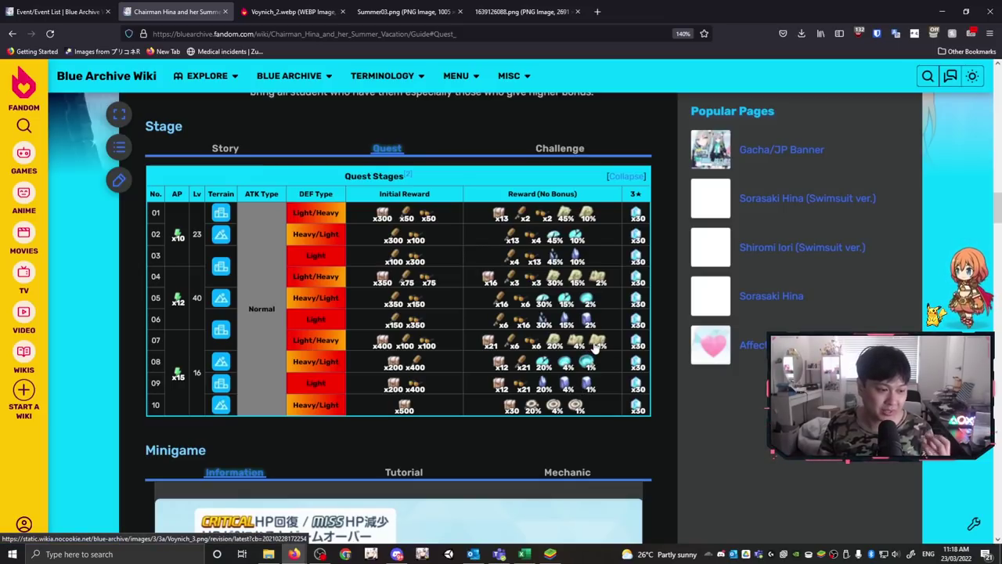
{"action": "left_click", "coordinate": [520, 11]}
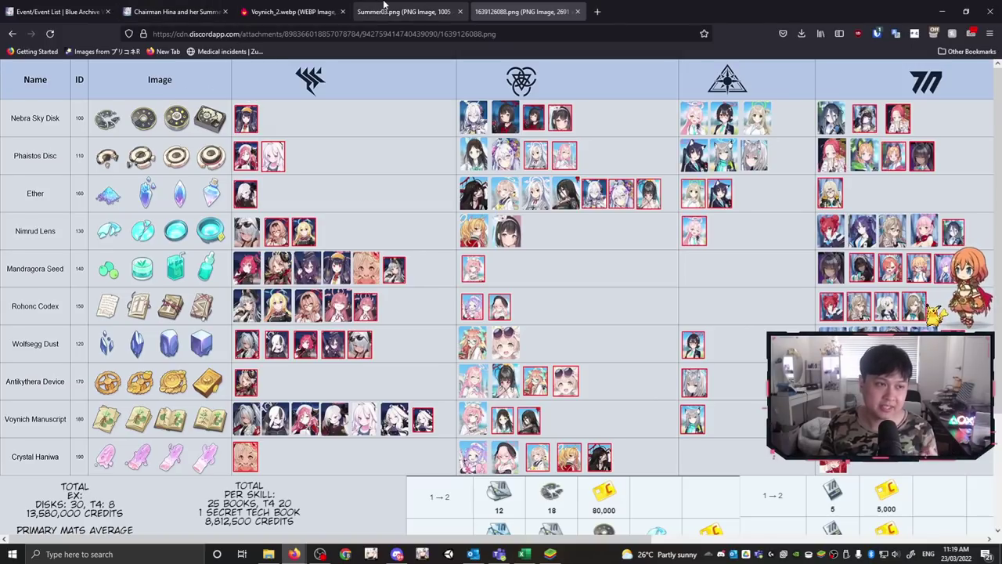
{"action": "left_click", "coordinate": [177, 11]}
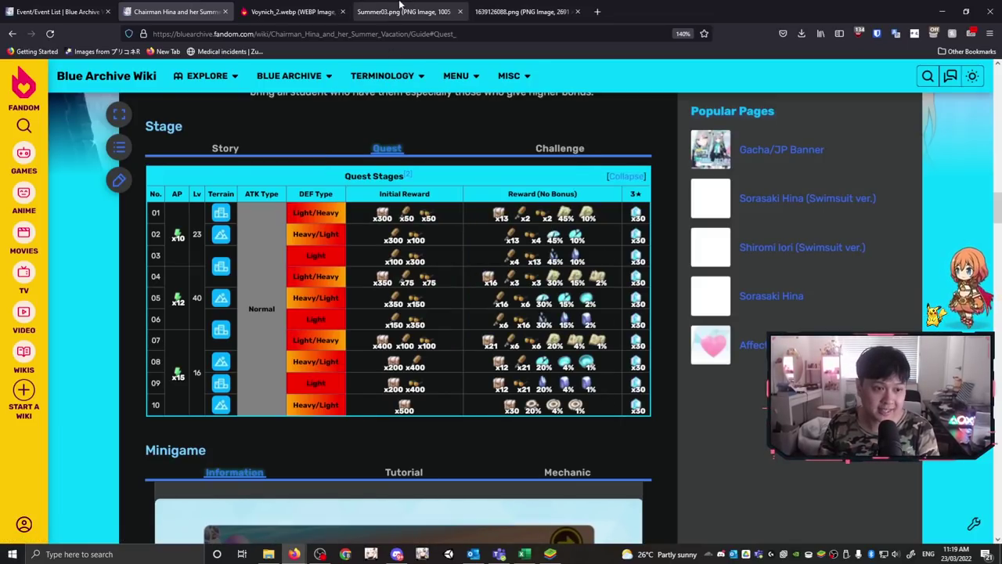
{"action": "left_click", "coordinate": [401, 11]}
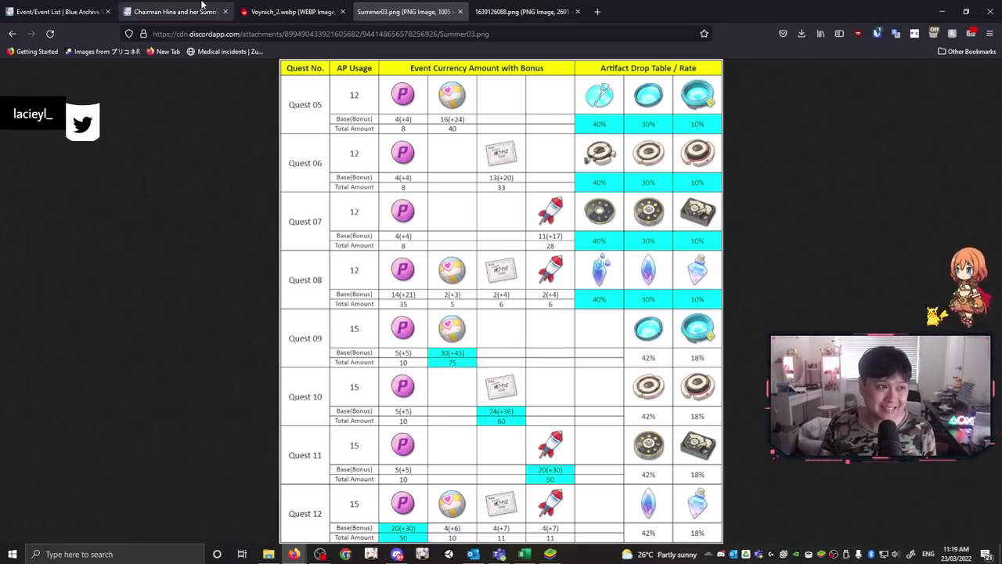
Step: Return to the wiki's Quest Stages table and highlight the rewards for stages 07 to 10 for review
{"action": "left_click", "coordinate": [176, 11]}
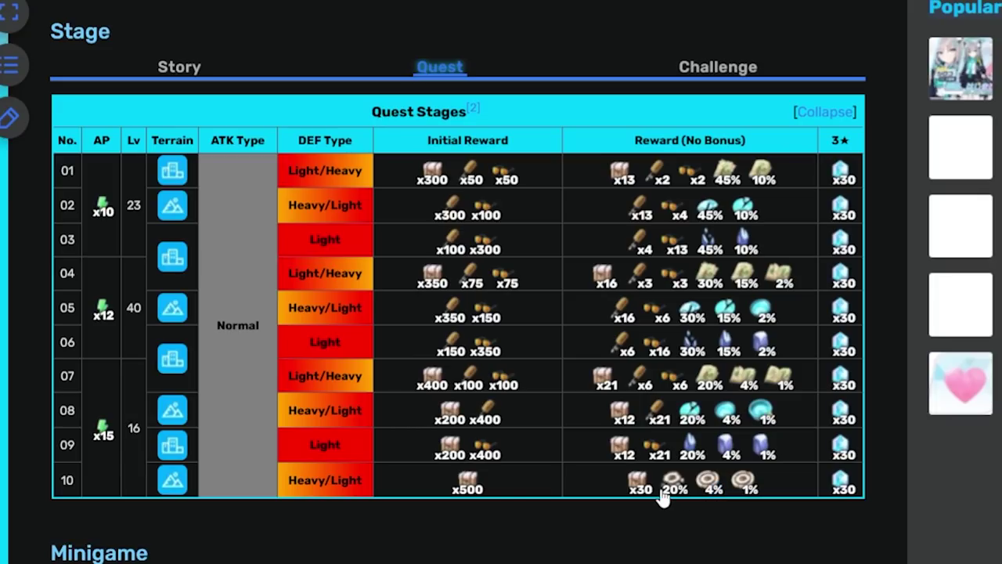
{"action": "left_click_drag", "start_coordinate": [883, 490], "coordinate": [446, 382]}
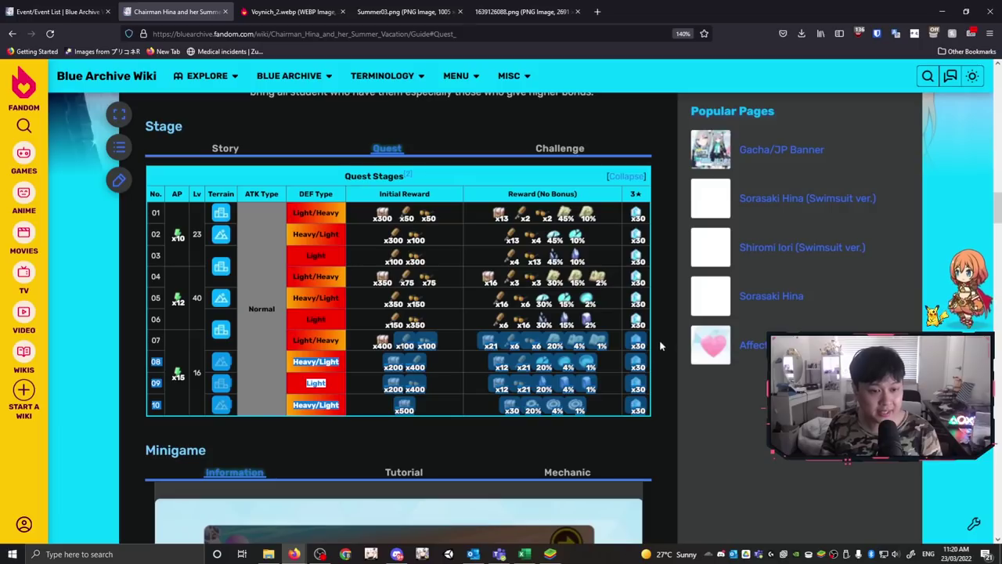
{"action": "left_click_drag", "start_coordinate": [660, 343], "coordinate": [616, 304]}
{"action": "left_click", "coordinate": [772, 451]}
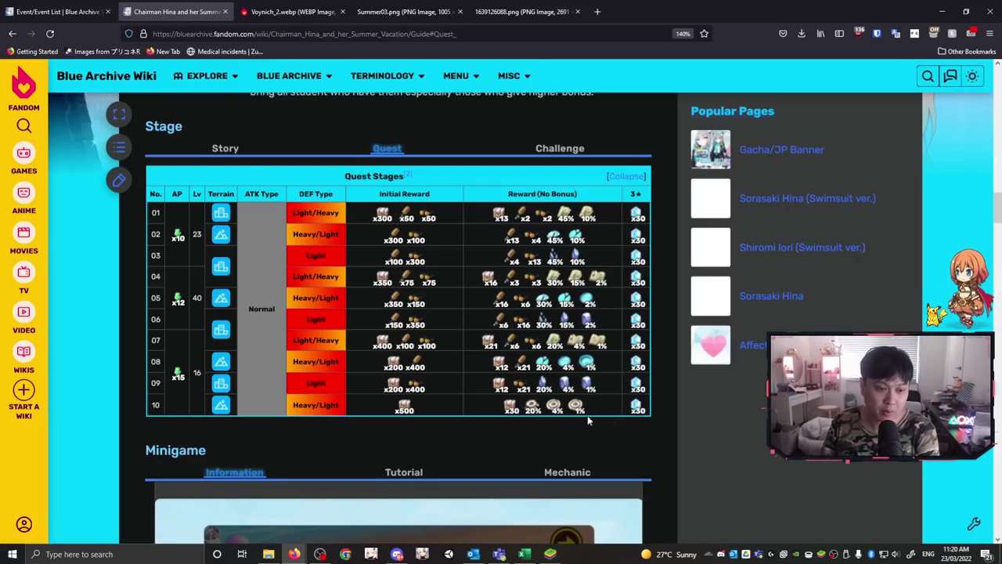
Step: Compare the Summer03.png drop table with the wiki's Quest Stages table, highlighting stages 06 to 10 and the stage 07 rewards
{"action": "left_click", "coordinate": [403, 11]}
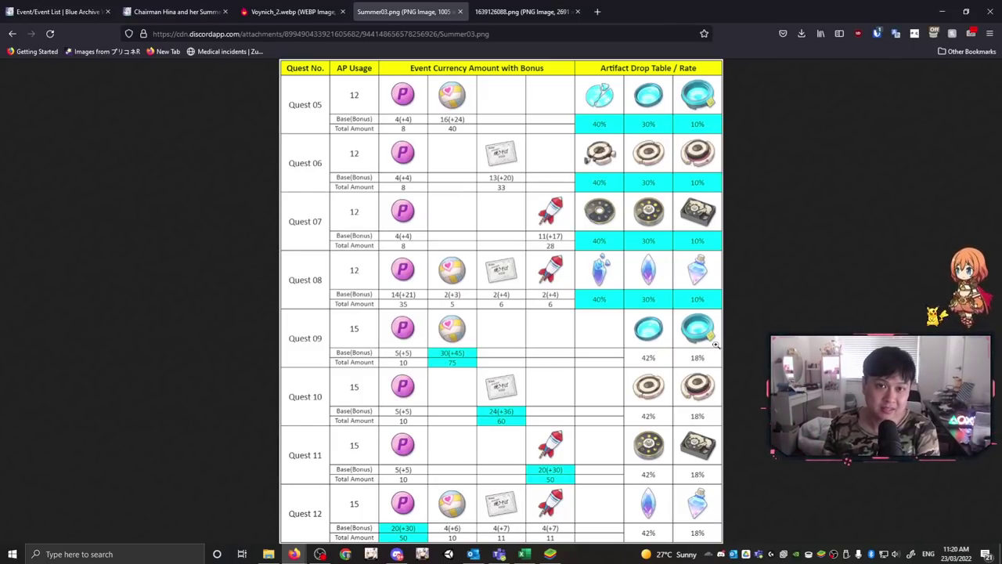
{"action": "key", "text": "ctrl+shift+Tab"}
{"action": "key", "text": "ctrl+shift+Tab"}
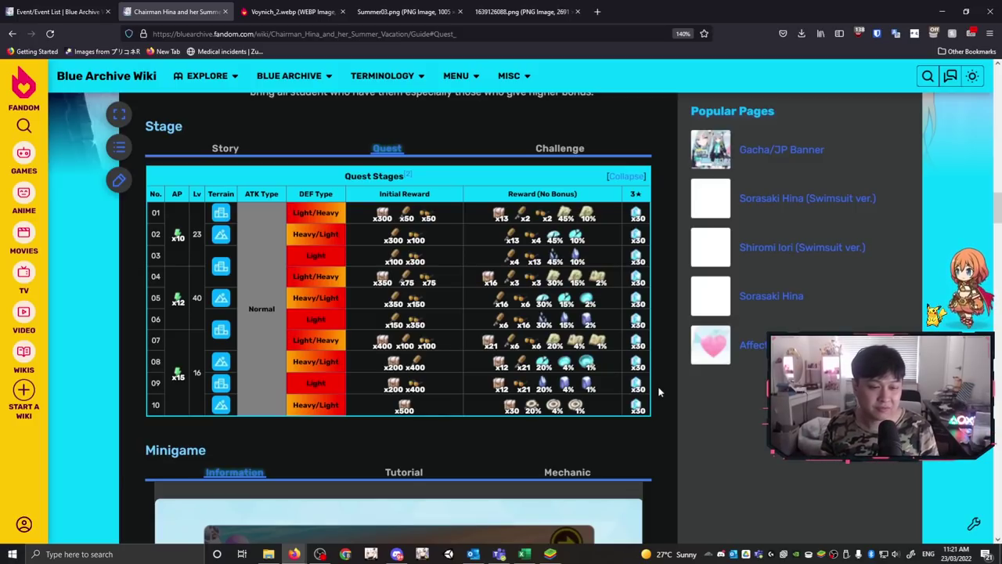
{"action": "left_click_drag", "start_coordinate": [662, 409], "coordinate": [661, 298]}
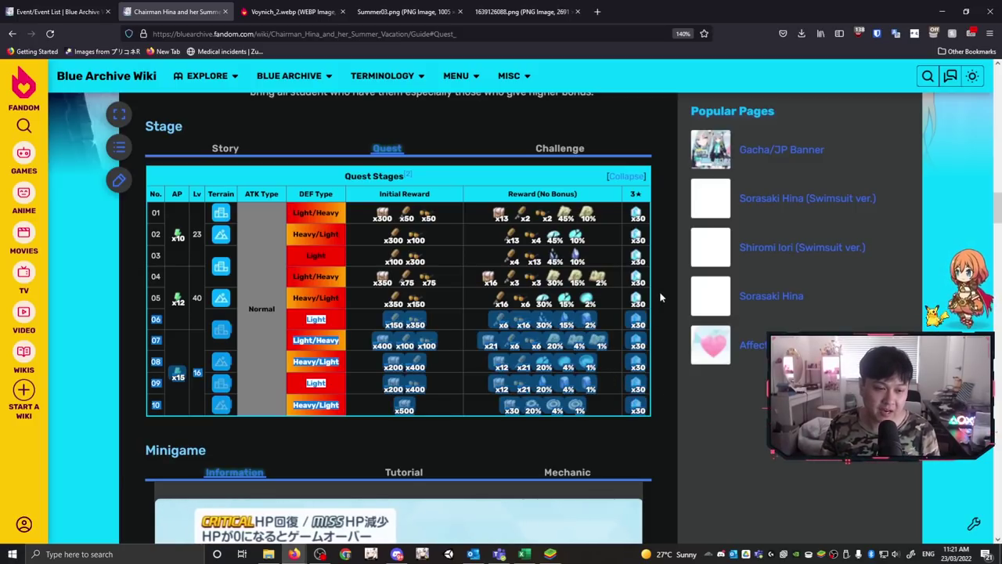
{"action": "left_click", "coordinate": [662, 298]}
{"action": "left_click_drag", "start_coordinate": [648, 341], "coordinate": [454, 347]}
{"action": "left_click", "coordinate": [654, 341]}
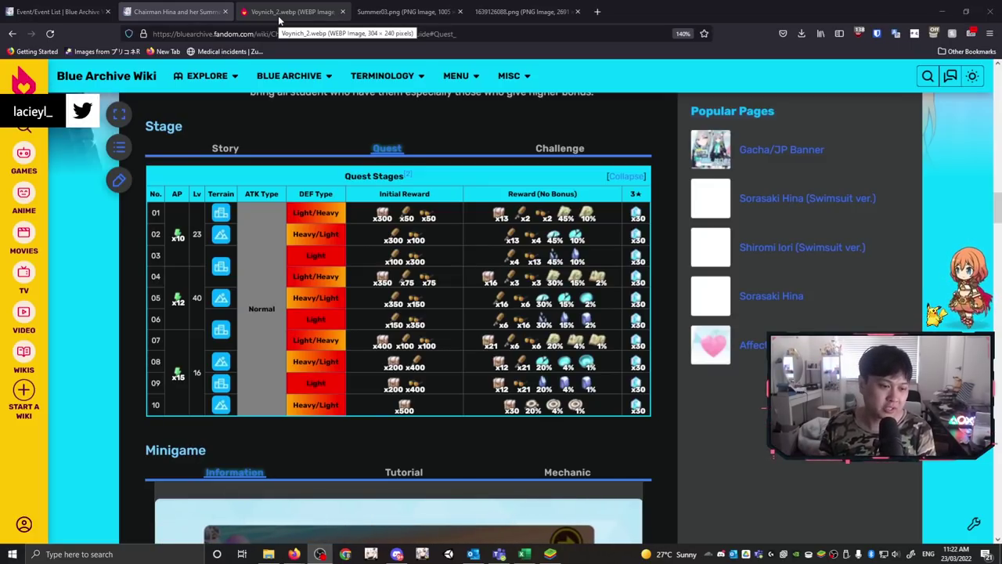
Step: Check the first and second currency shops in Blue Archive's Event Shop and return to the wiki's quest table
{"action": "key", "text": "alt+Tab"}
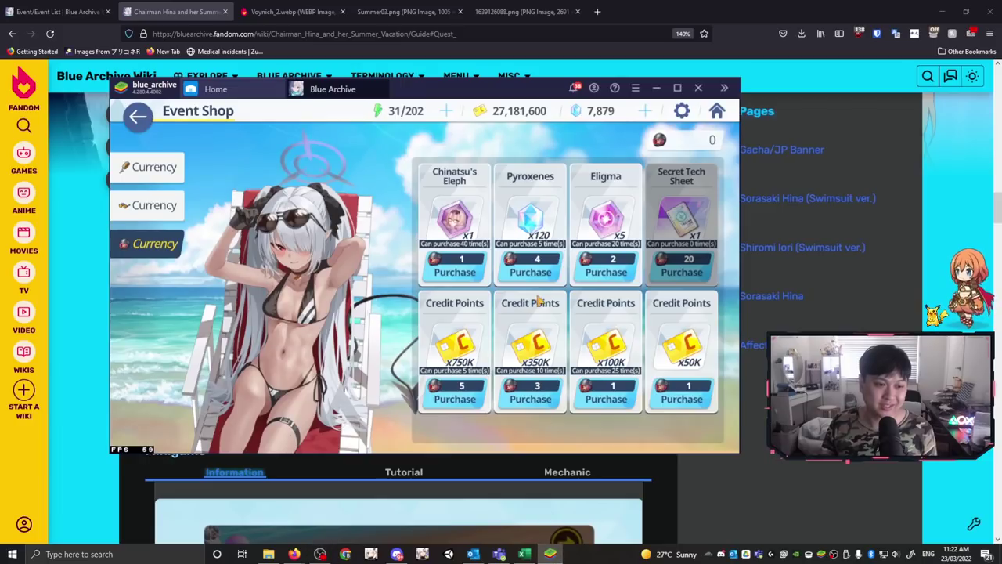
{"action": "left_click", "coordinate": [153, 172]}
{"action": "left_click", "coordinate": [156, 204]}
{"action": "key", "text": "alt+Tab"}
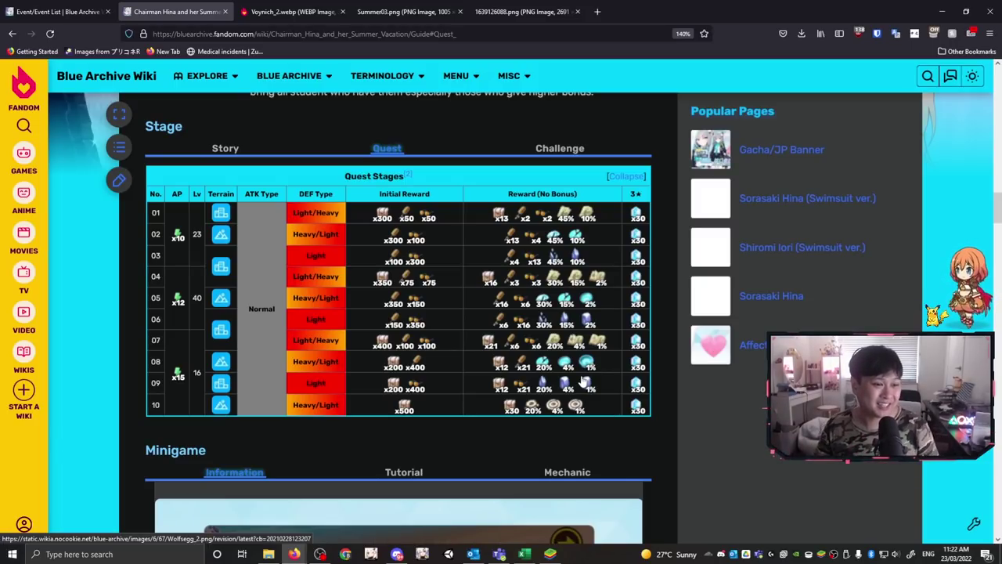
Step: Switch to Excel, close the BA_Summer_2 workbook and bring up the BA_Summer_2(1) copy
{"action": "key", "text": "alt+Tab"}
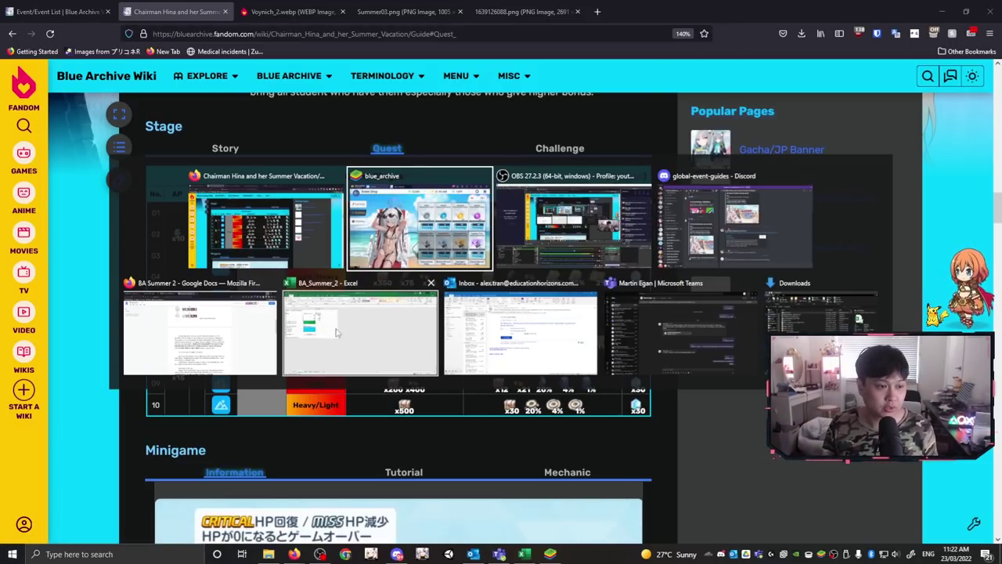
{"action": "left_click", "coordinate": [342, 335]}
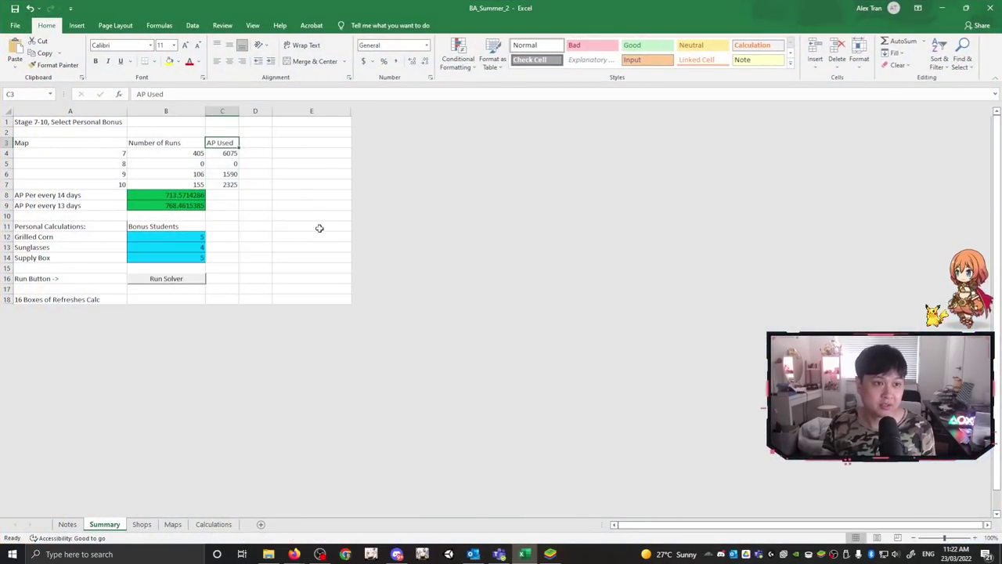
{"action": "left_click", "coordinate": [990, 9]}
{"action": "left_click", "coordinate": [501, 295]}
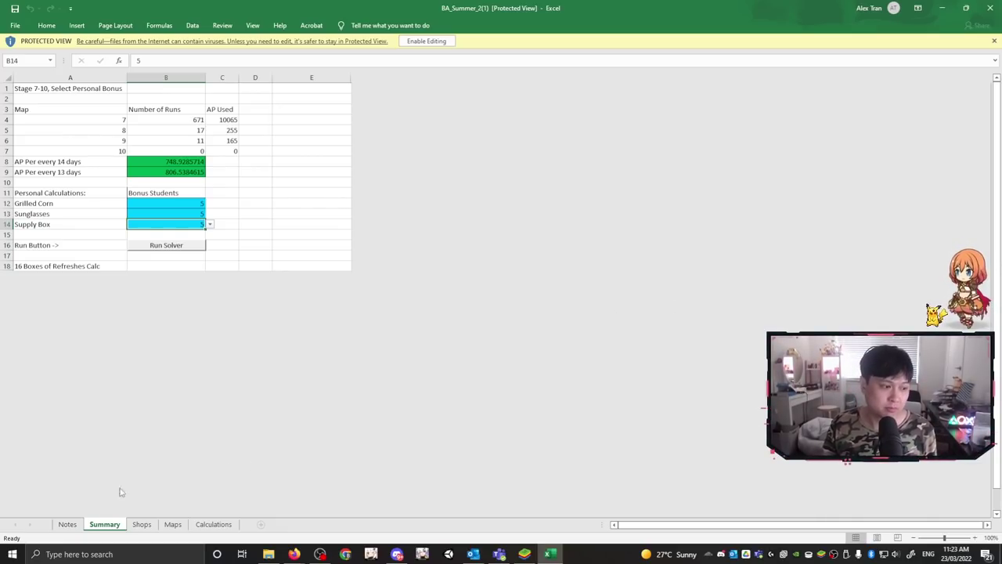
Step: Read the calculator's Notes sheet and enable editing and macros for the BA_Summer_2(1) workbook
{"action": "left_click", "coordinate": [68, 524]}
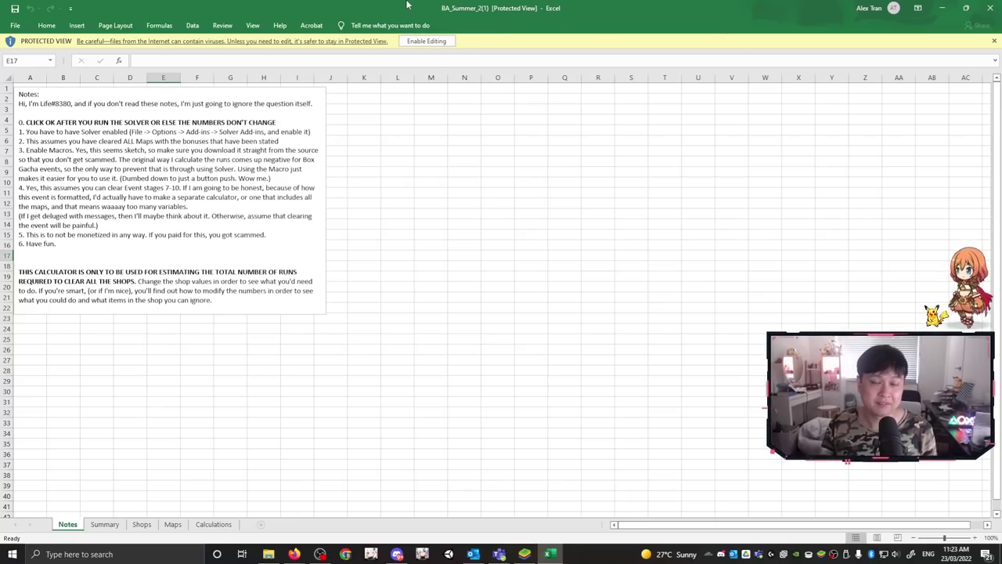
{"action": "left_click", "coordinate": [427, 40]}
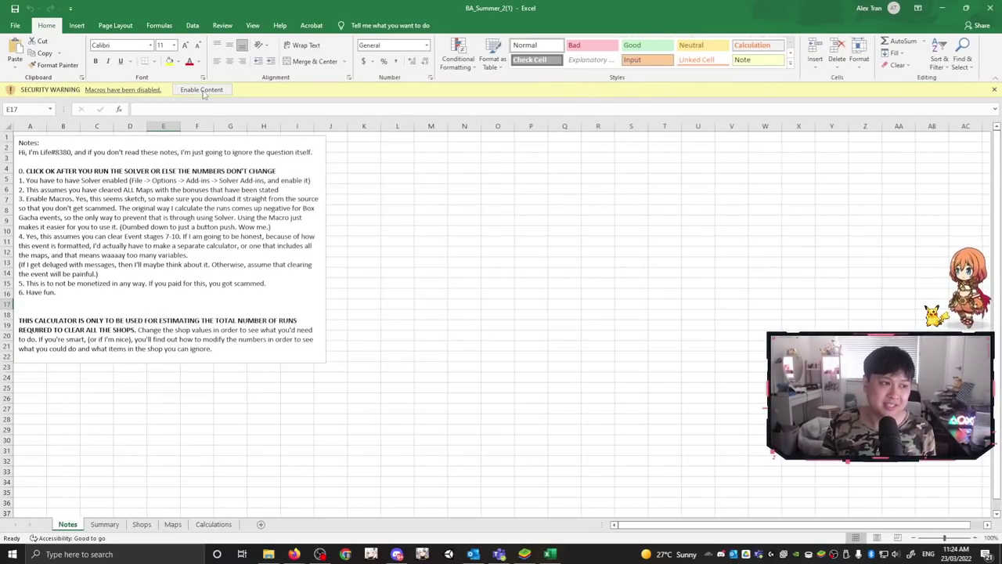
{"action": "left_click", "coordinate": [202, 90]}
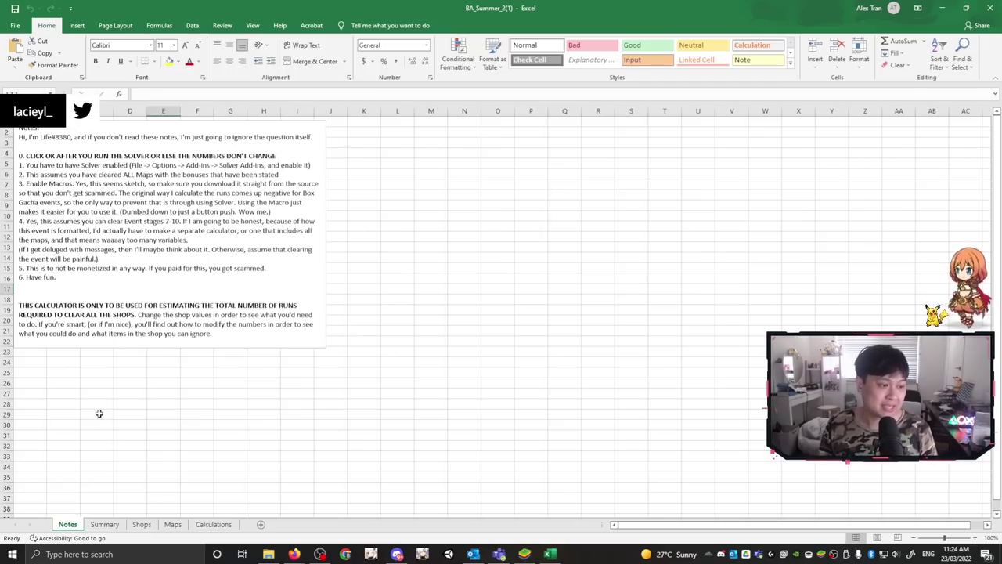
Step: Review the Summary sheet's stage rows and the Bonus Students cells for Grilled Corn, Sunglasses and Supply Box
{"action": "left_click", "coordinate": [98, 524]}
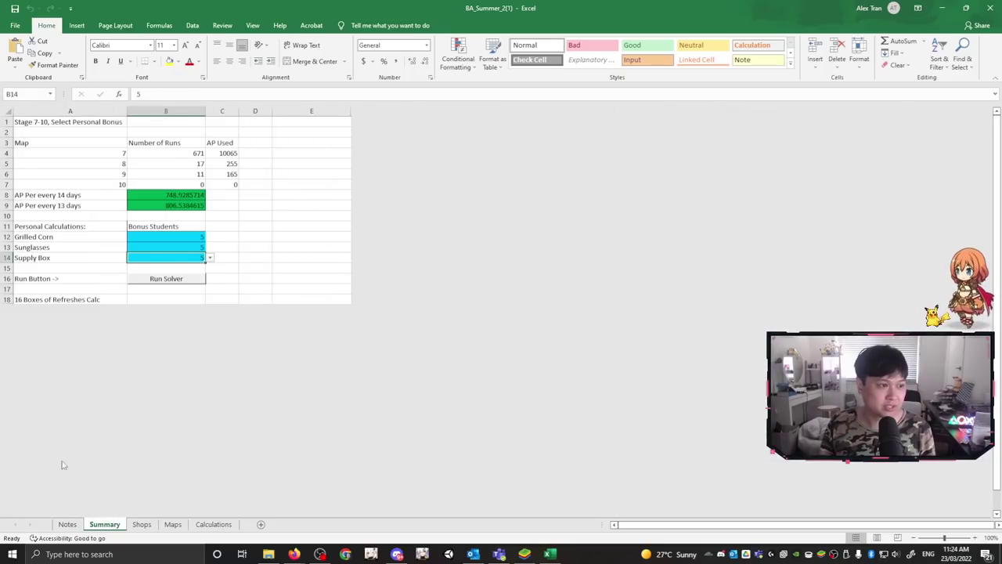
{"action": "left_click", "coordinate": [83, 186]}
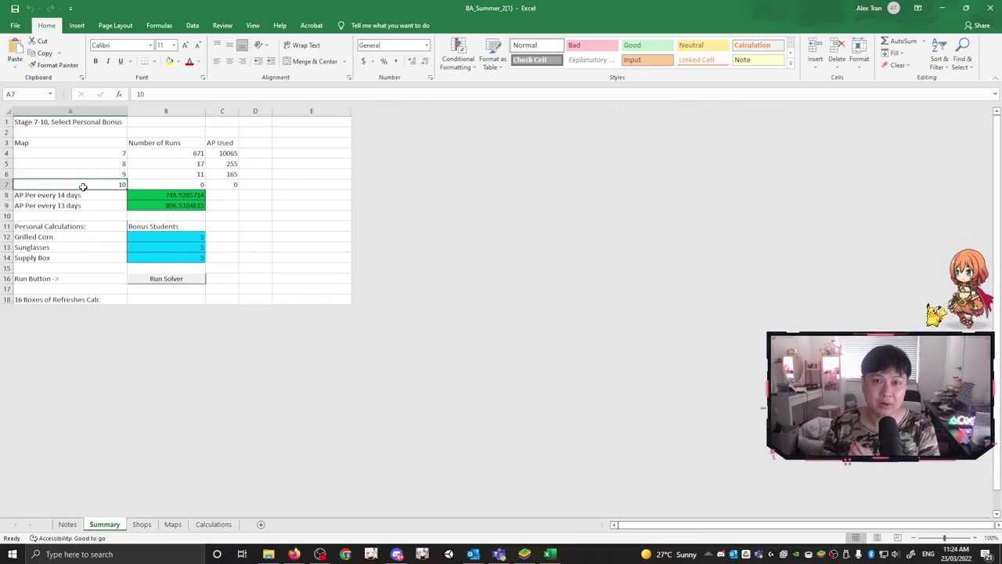
{"action": "left_click", "coordinate": [187, 237]}
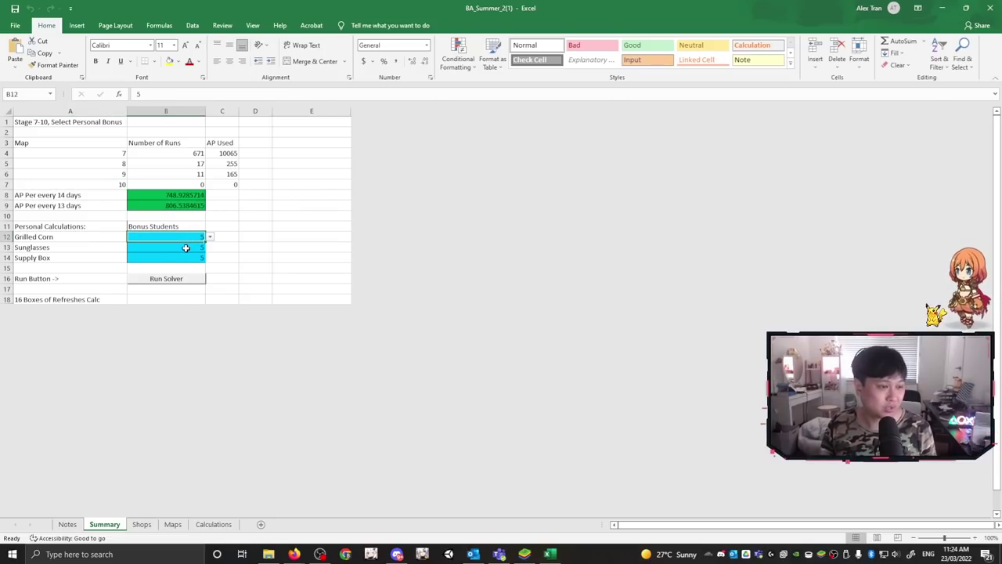
{"action": "left_click", "coordinate": [184, 247]}
{"action": "left_click", "coordinate": [179, 261]}
{"action": "left_click", "coordinate": [182, 247]}
{"action": "left_click", "coordinate": [188, 239]}
{"action": "left_click", "coordinate": [192, 257]}
Step: Open quest 09 North Araba Slum Street in Blue Archive and inspect its bonus supply box and sunglasses rewards
{"action": "left_click", "coordinate": [524, 554]}
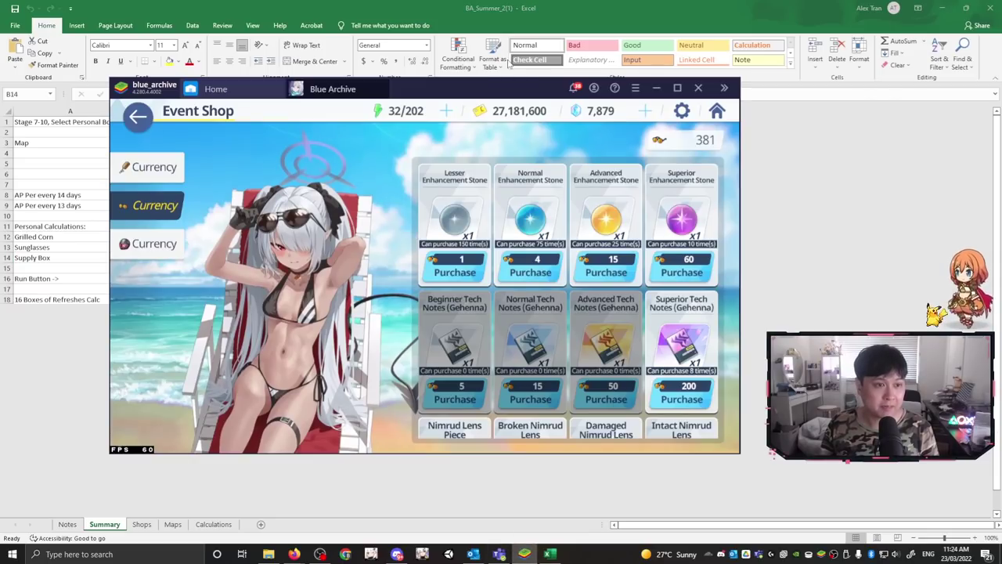
{"action": "left_click", "coordinate": [231, 126]}
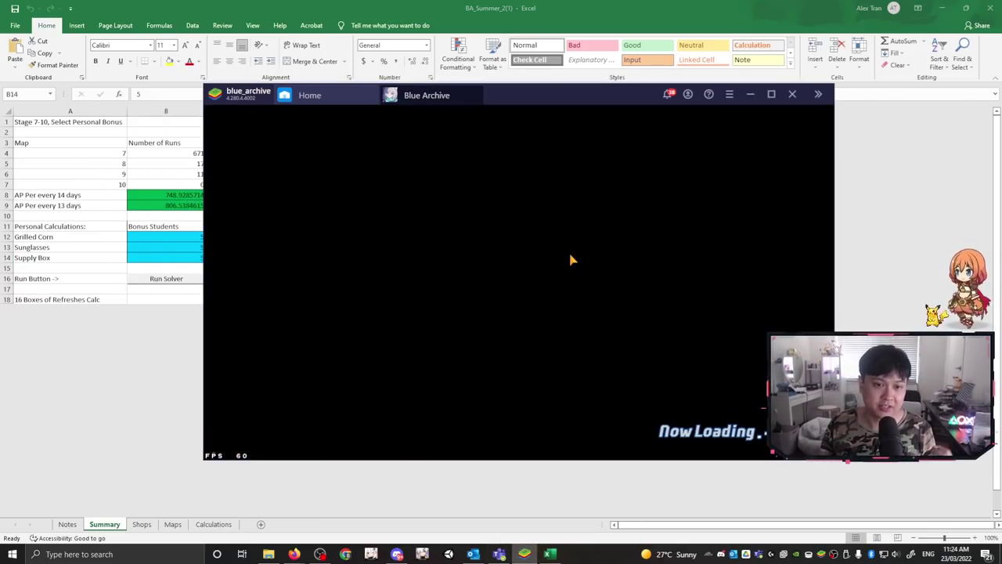
{"action": "scroll", "coordinate": [671, 349], "scroll_direction": "down", "scroll_amount": 5}
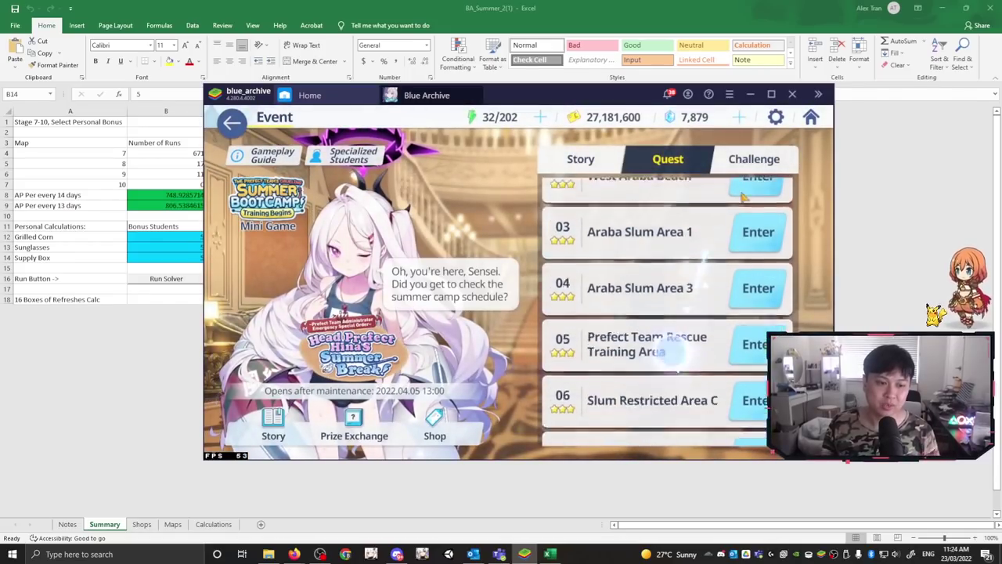
{"action": "left_click", "coordinate": [744, 354]}
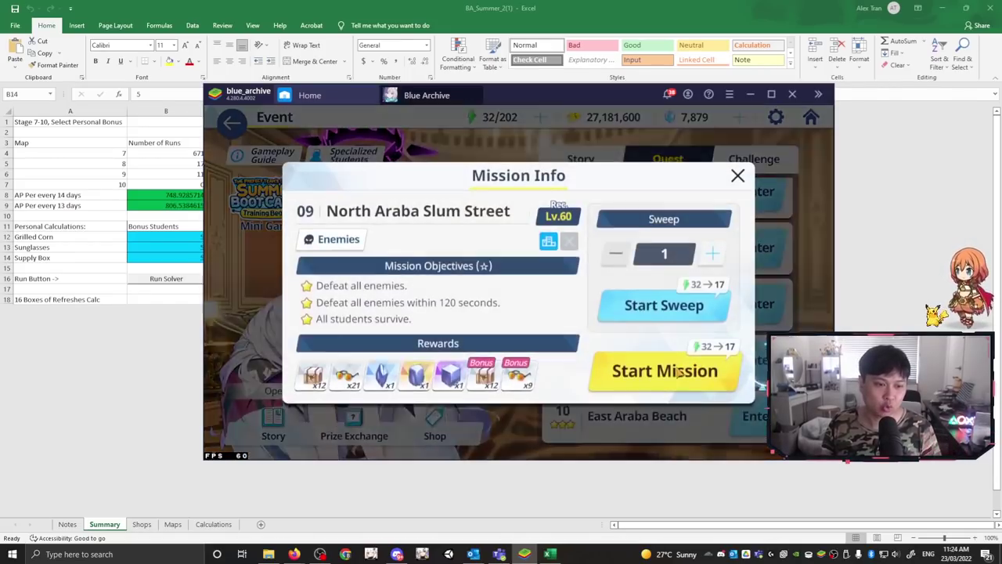
{"action": "left_click", "coordinate": [483, 380]}
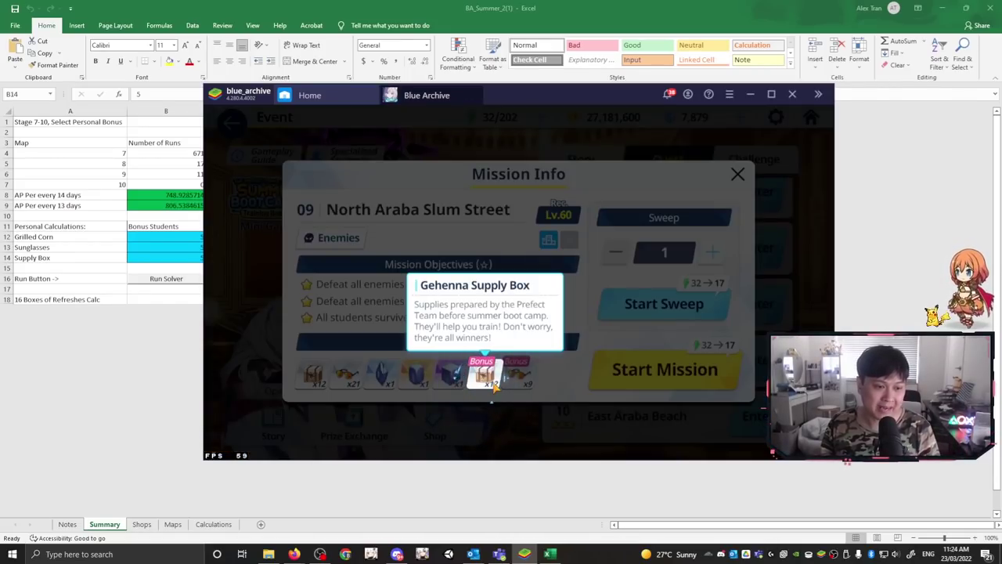
{"action": "left_click", "coordinate": [550, 380]}
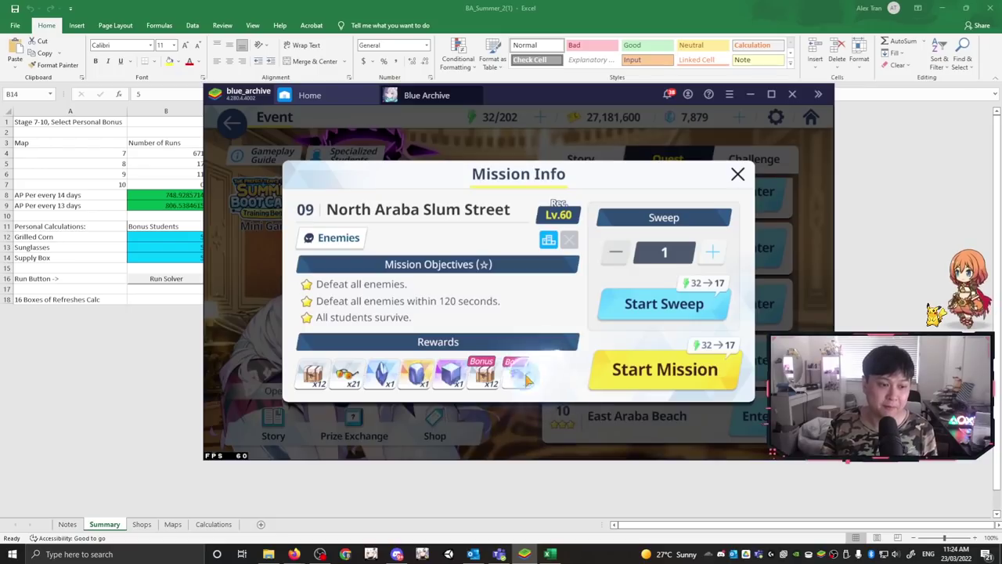
{"action": "left_click", "coordinate": [519, 375]}
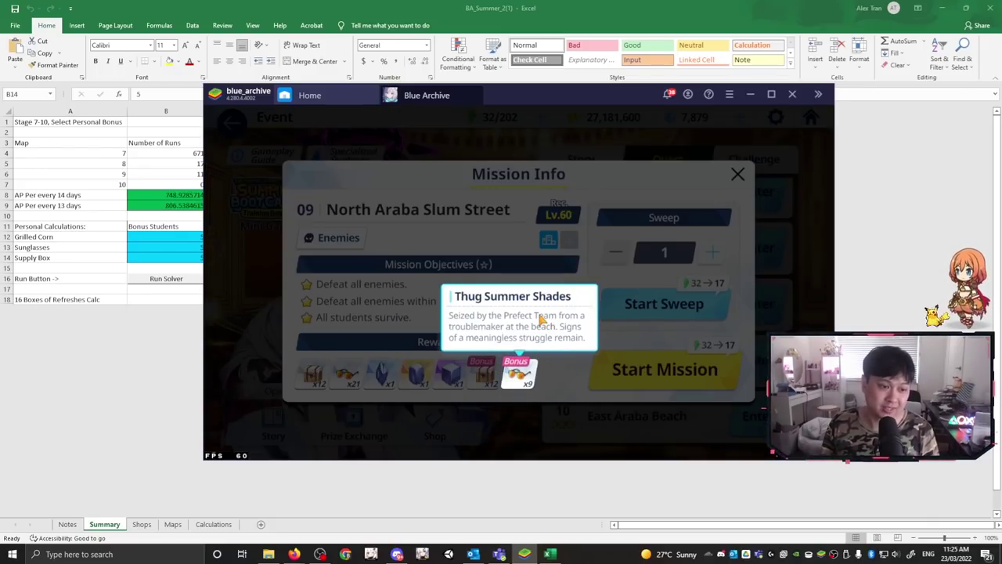
{"action": "left_click", "coordinate": [574, 423]}
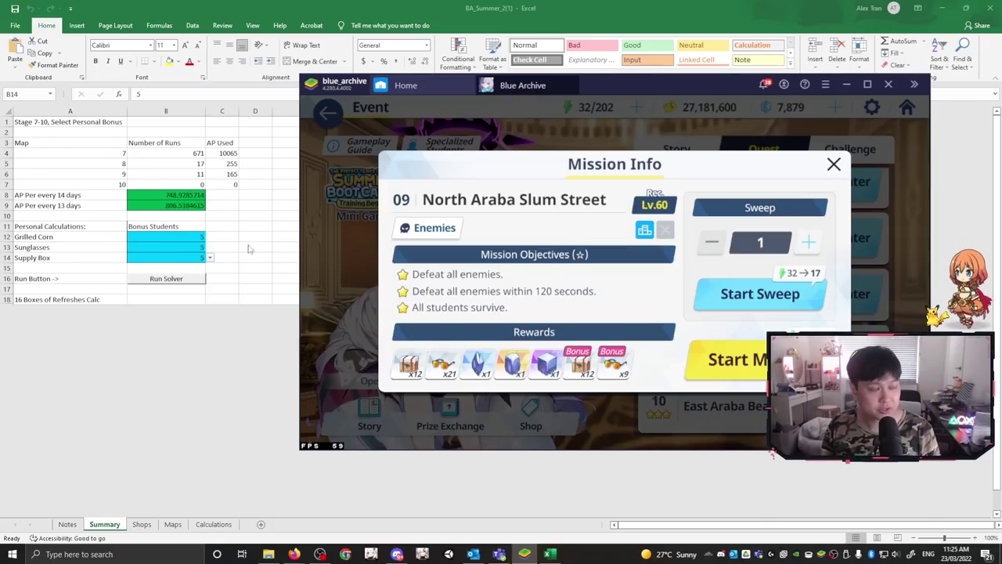
Step: Check the Grilled Corn and Sunglasses bonus cells in the Summary sheet against the quest 09 bonus rewards
{"action": "left_click", "coordinate": [188, 236]}
{"action": "left_click", "coordinate": [180, 246]}
{"action": "key", "text": "alt+Tab"}
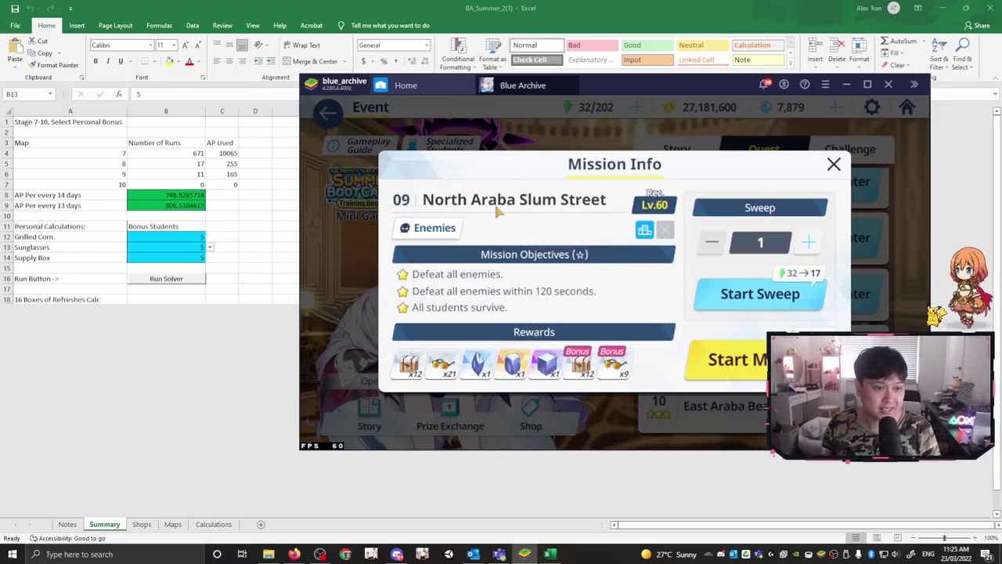
Step: Inspect the bonus supply box and bonus sunglasses rewards of quest 09 North Araba Slum Street
{"action": "left_click", "coordinate": [581, 365]}
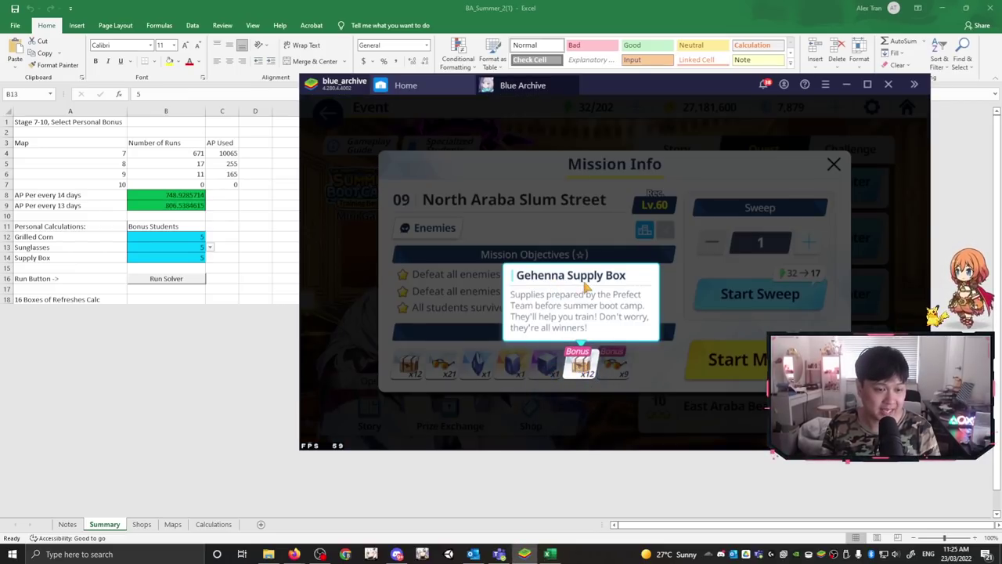
{"action": "left_click", "coordinate": [658, 376]}
{"action": "left_click", "coordinate": [614, 365]}
{"action": "left_click", "coordinate": [614, 365]}
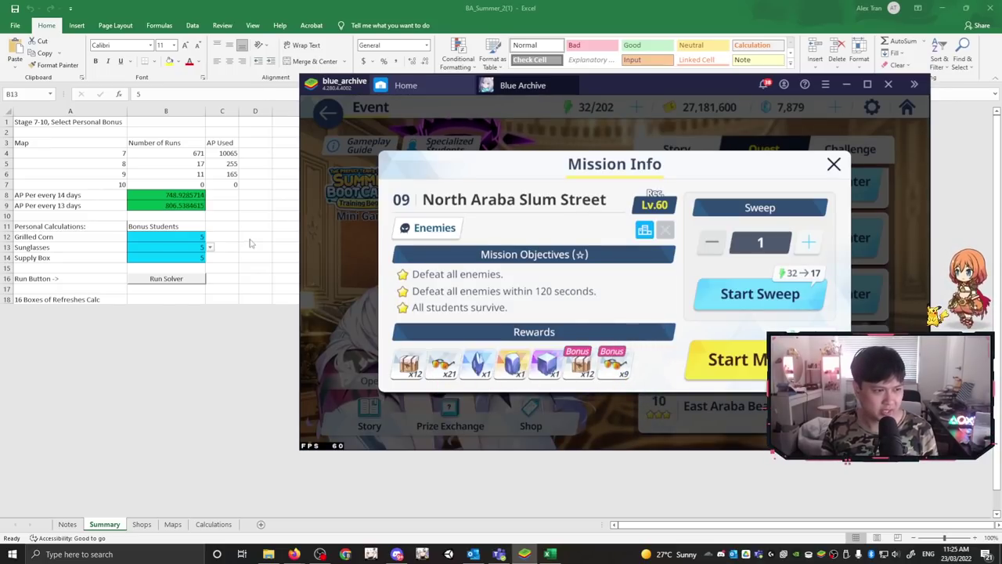
Step: Set the Sunglasses bonus students in the Summary sheet to 3 and compare it with the quest 09 bonus rewards
{"action": "left_click", "coordinate": [213, 249]}
{"action": "left_click", "coordinate": [210, 247]}
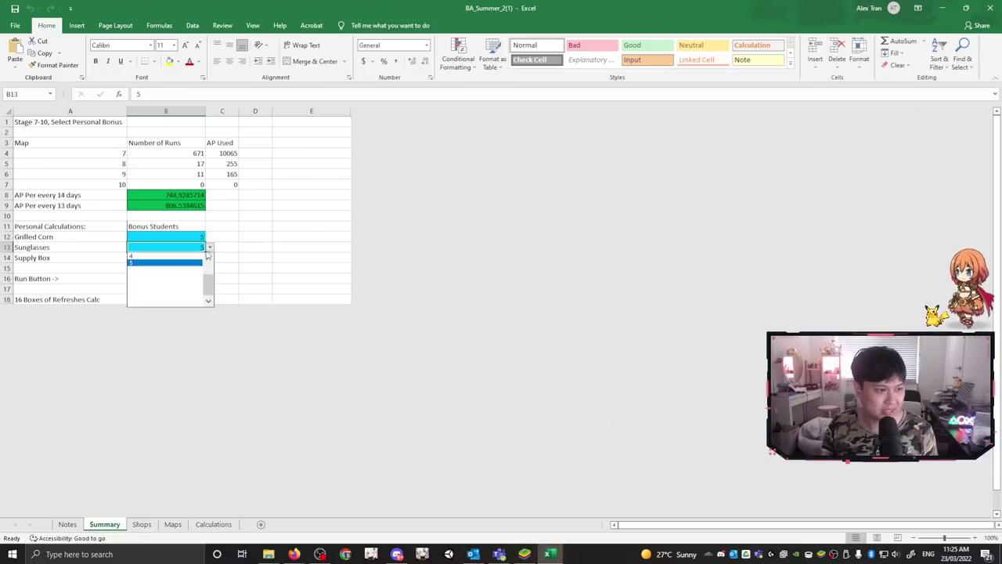
{"action": "left_click", "coordinate": [152, 276]}
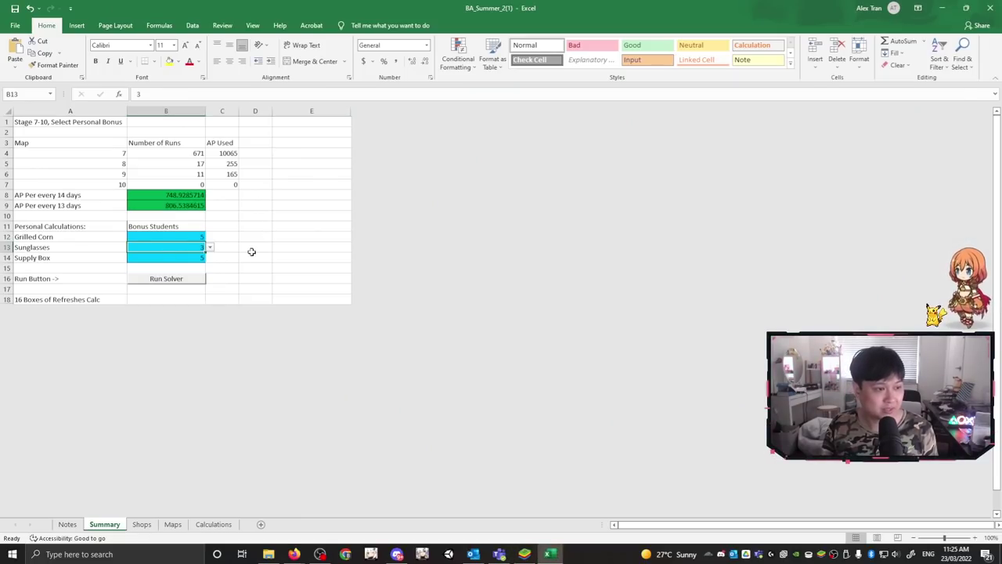
{"action": "key", "text": "alt+Tab"}
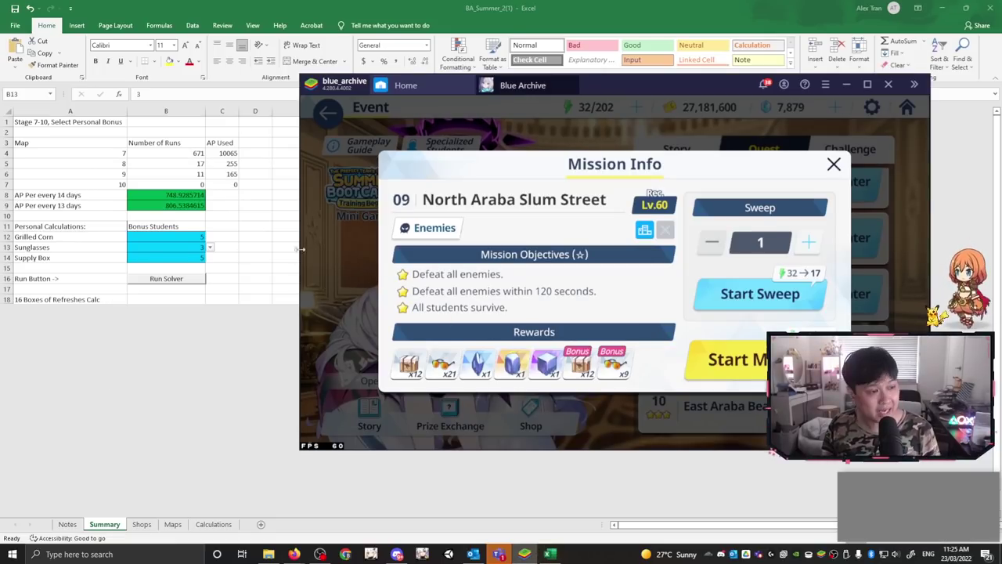
{"action": "left_click", "coordinate": [220, 244]}
{"action": "left_click", "coordinate": [140, 244]}
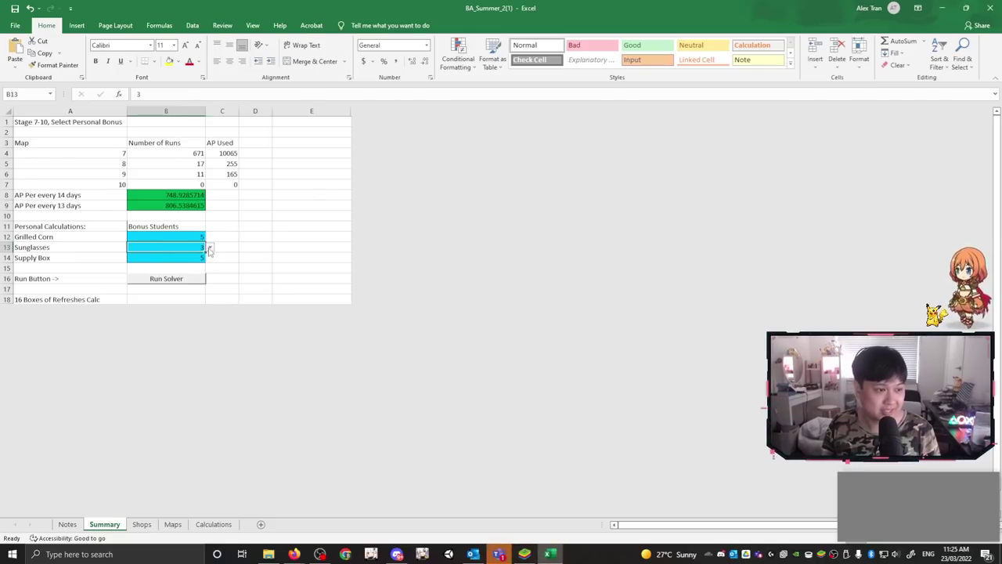
Step: Set the Sunglasses bonus students to 2, run the Solver and keep its solution
{"action": "left_click", "coordinate": [210, 247]}
{"action": "left_click", "coordinate": [156, 257]}
{"action": "key", "text": "alt+Tab"}
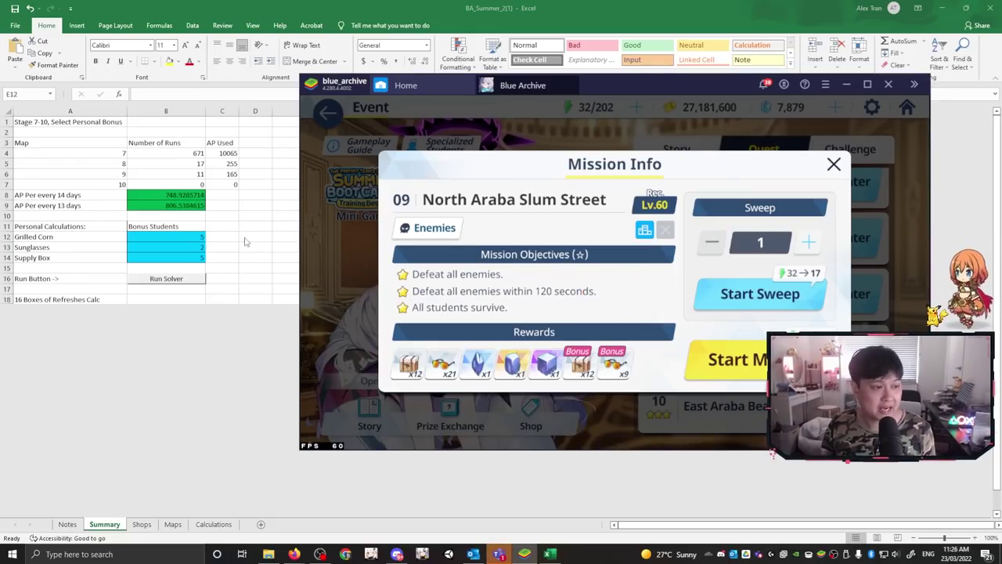
{"action": "key", "text": "alt+Tab"}
{"action": "left_click", "coordinate": [167, 279]}
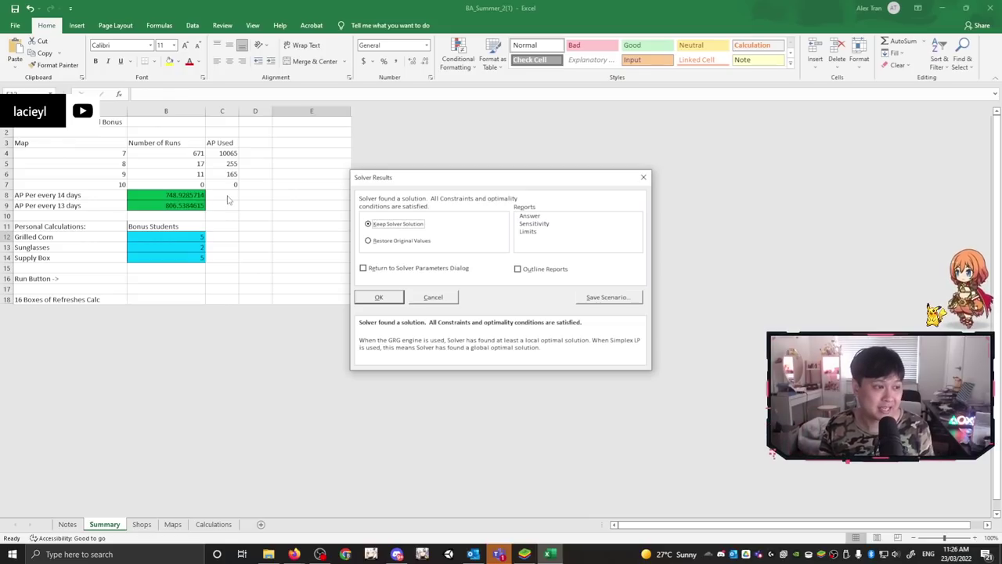
{"action": "left_click", "coordinate": [378, 297]}
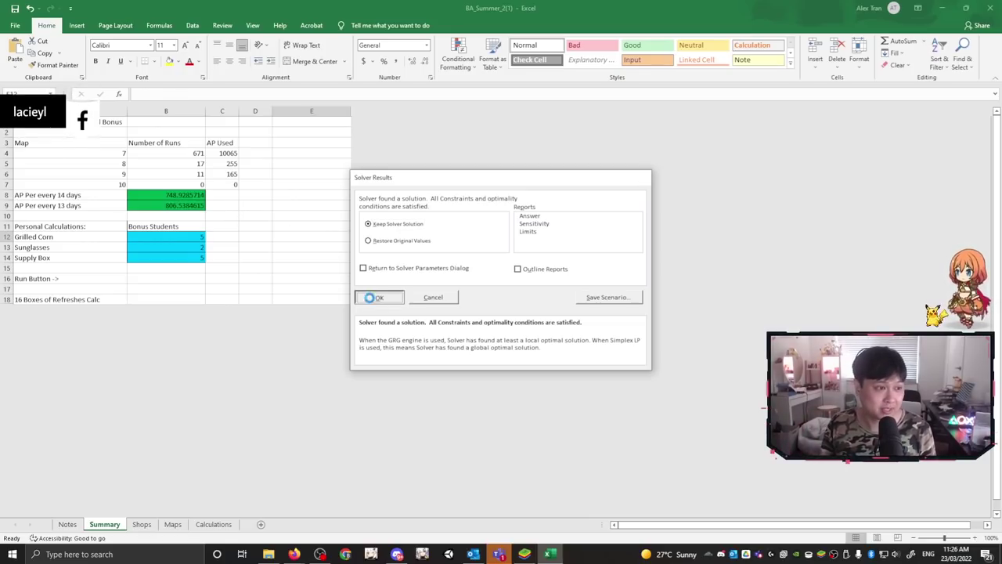
Step: Check the runs for stages 7 to 9 and capture the Summary table with the Snipping Tool
{"action": "left_click", "coordinate": [195, 154]}
{"action": "left_click", "coordinate": [182, 163]}
{"action": "left_click", "coordinate": [176, 176]}
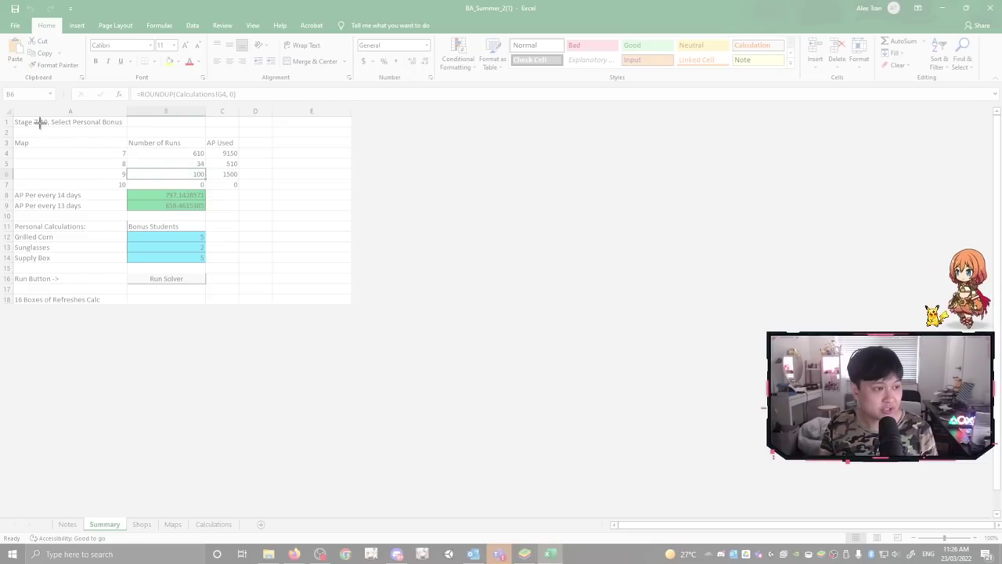
{"action": "left_click_drag", "start_coordinate": [11, 116], "coordinate": [302, 299]}
{"action": "left_click_drag", "start_coordinate": [208, 28], "coordinate": [675, 88]}
Step: Set the Sunglasses bonus students to 4 and check the bonus sunglasses reward of quest 09 in Blue Archive
{"action": "left_click", "coordinate": [161, 242]}
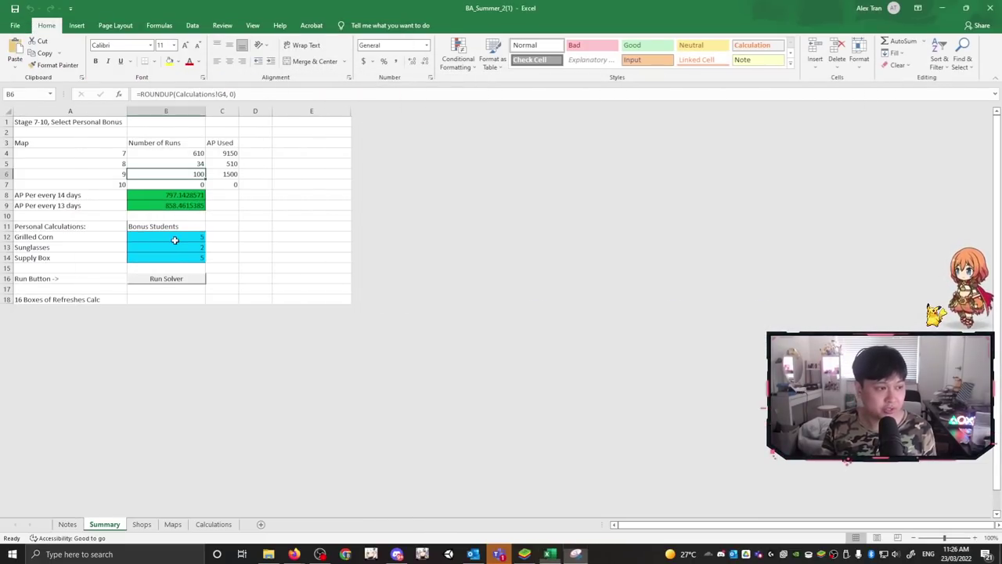
{"action": "left_click", "coordinate": [173, 247]}
{"action": "left_click", "coordinate": [210, 248]}
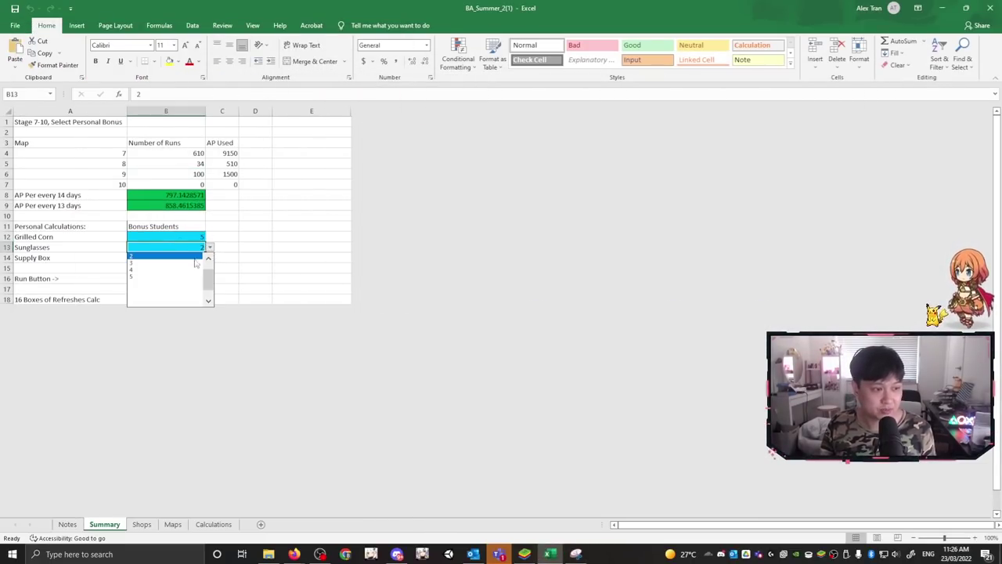
{"action": "left_click", "coordinate": [157, 270]}
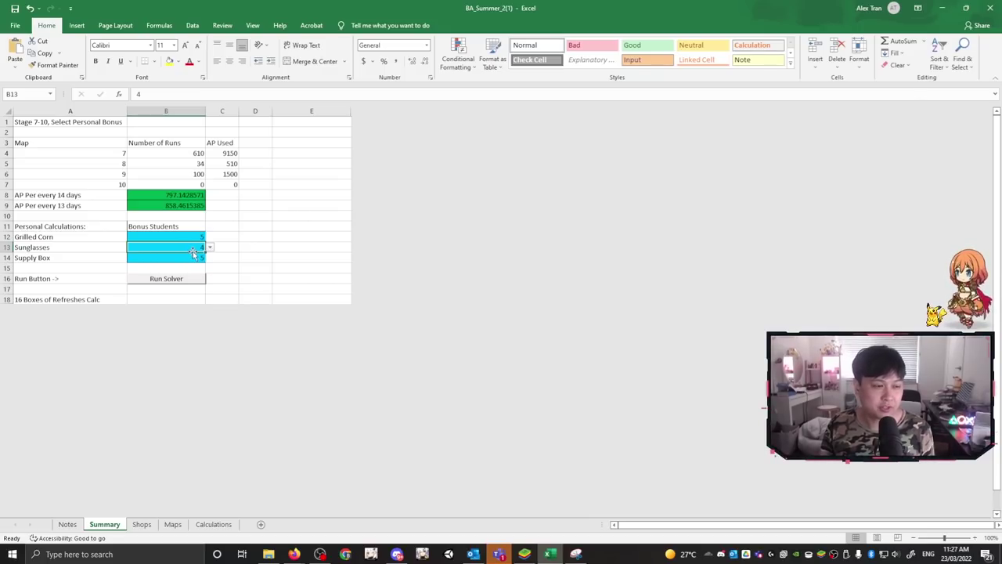
{"action": "key", "text": "alt+Tab"}
{"action": "left_click", "coordinate": [625, 374]}
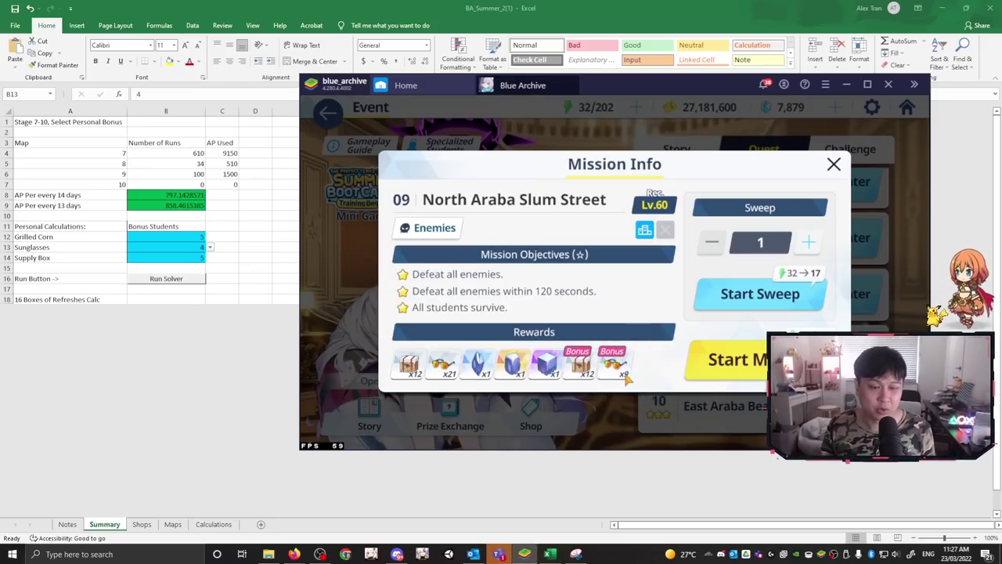
Step: Rerun the Solver, keep its solution and place the captured Summary table beside the new results for comparison
{"action": "key", "text": "alt+Tab"}
{"action": "left_click", "coordinate": [168, 279]}
{"action": "left_click", "coordinate": [376, 298]}
{"action": "key", "text": "alt+Tab"}
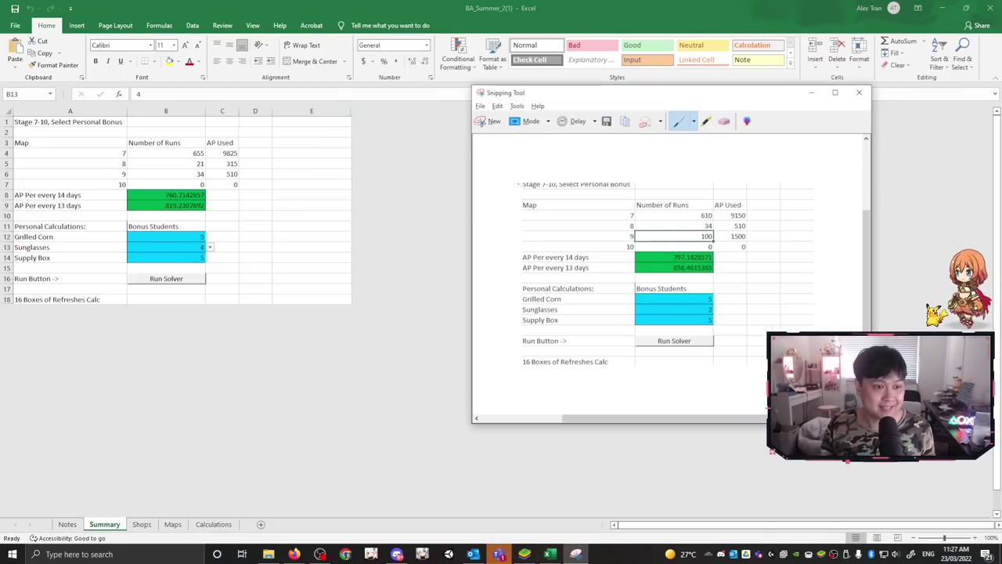
{"action": "left_click_drag", "start_coordinate": [585, 98], "coordinate": [370, 62]}
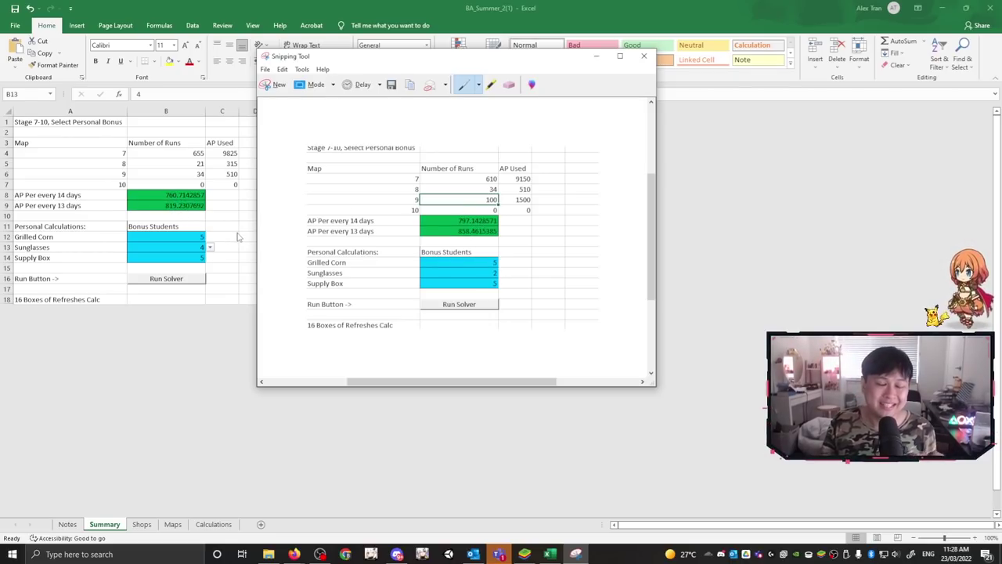
Step: Set the Sunglasses bonus students to 5, run the Solver and keep its solution
{"action": "key", "text": "alt+Tab"}
{"action": "left_click", "coordinate": [209, 247]}
{"action": "key", "text": "Down"}
{"action": "key", "text": "Return"}
{"action": "left_click", "coordinate": [174, 280]}
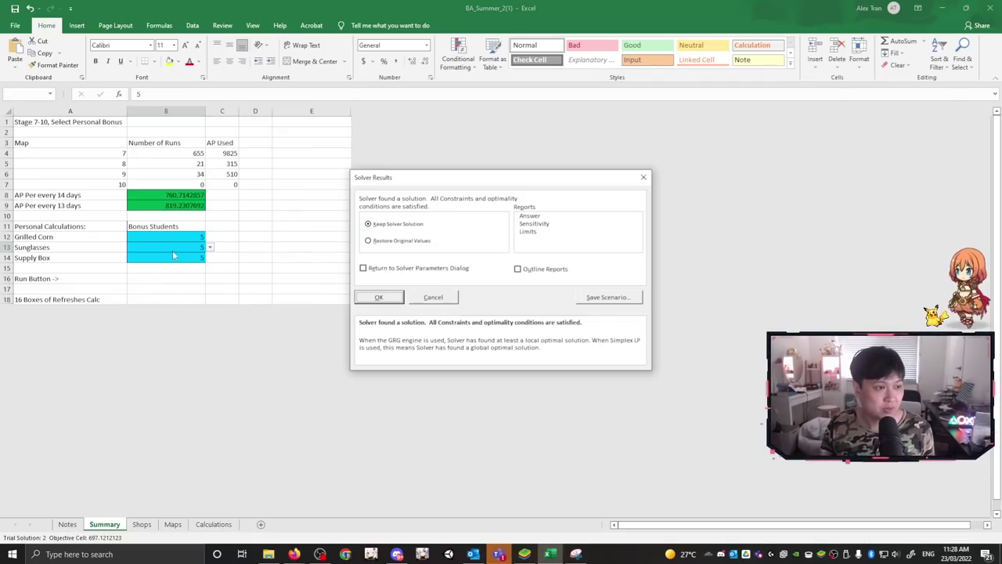
{"action": "left_click", "coordinate": [378, 297]}
Step: Examine the number of runs calculated for stages 7 to 10 in the Summary sheet
{"action": "left_click", "coordinate": [170, 182]}
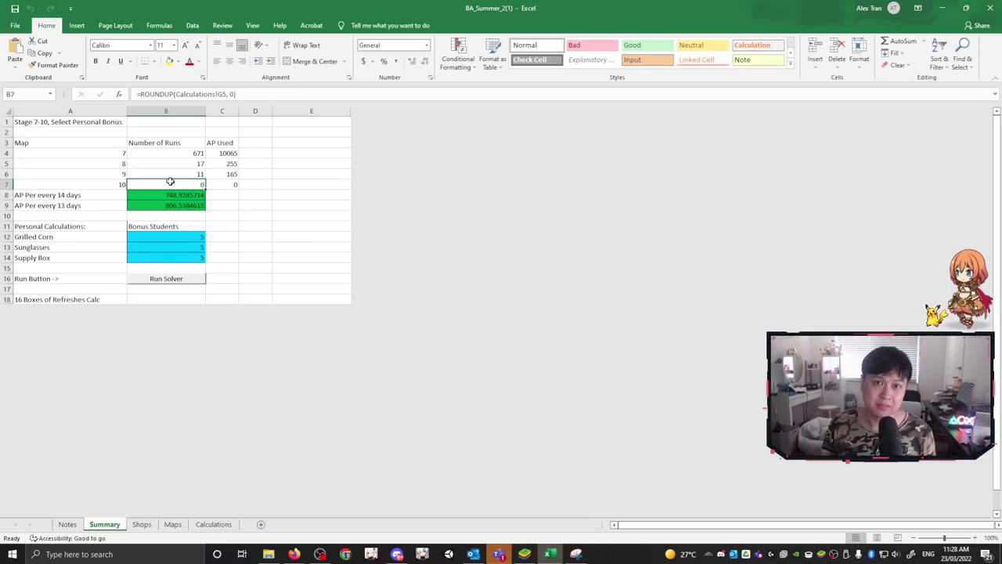
{"action": "key", "text": "alt+Tab"}
{"action": "left_click", "coordinate": [552, 181]}
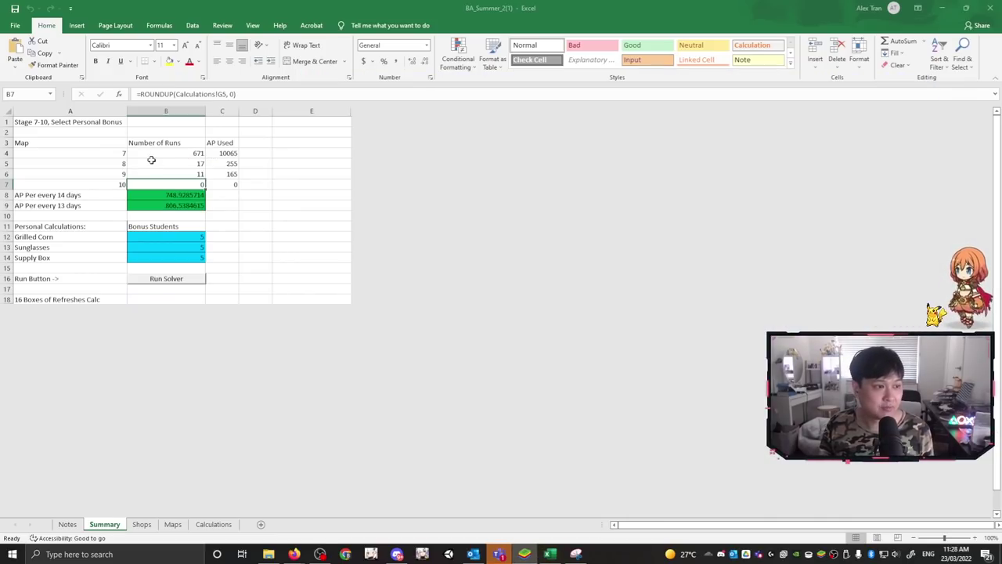
{"action": "key", "text": "alt+Tab"}
{"action": "left_click_drag", "start_coordinate": [108, 154], "coordinate": [202, 154]}
{"action": "left_click", "coordinate": [118, 164]}
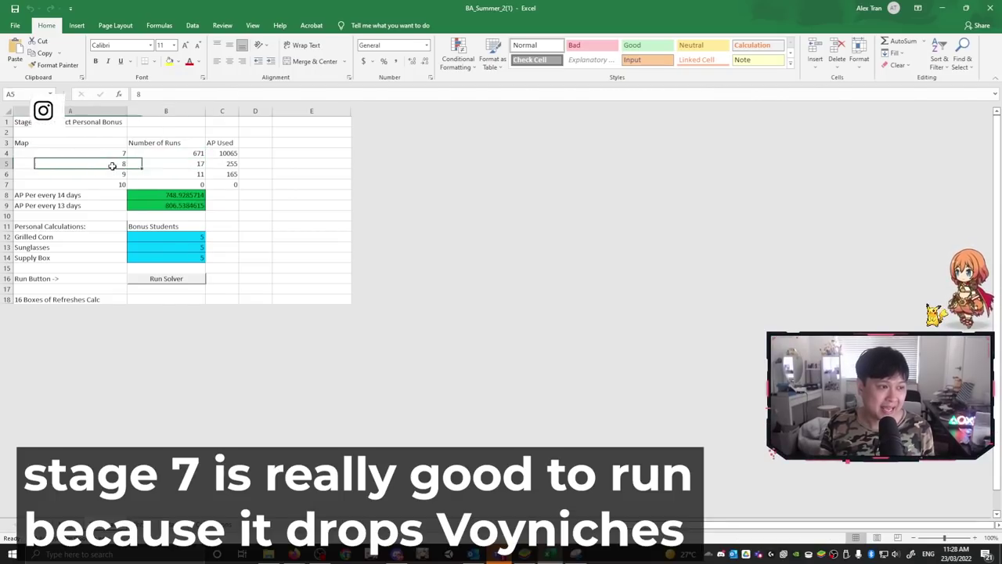
{"action": "left_click", "coordinate": [123, 173]}
{"action": "left_click", "coordinate": [157, 173]}
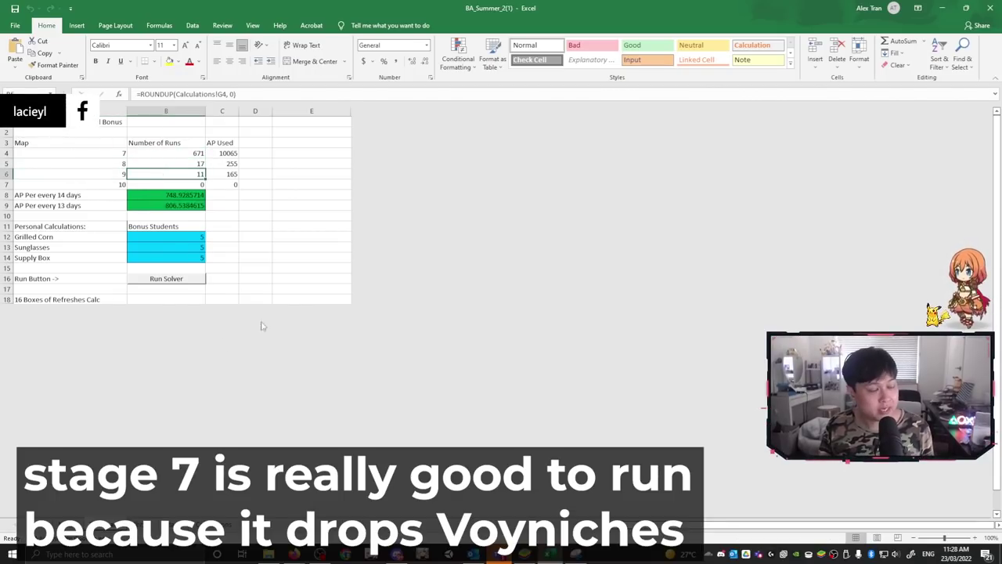
Step: Open the Shops sheet and locate the grey to purple Equip EXP items under Summer Sunglasses in Shop B
{"action": "key", "text": "ctrl+Page_Down"}
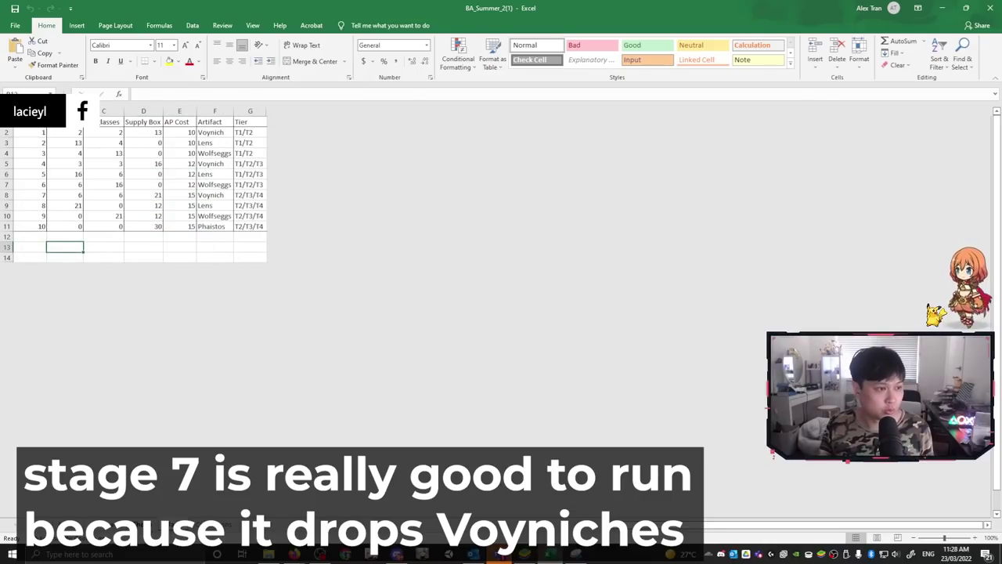
{"action": "key", "text": "ctrl+Page_Down"}
{"action": "scroll", "coordinate": [113, 192], "scroll_direction": "up", "scroll_amount": 3}
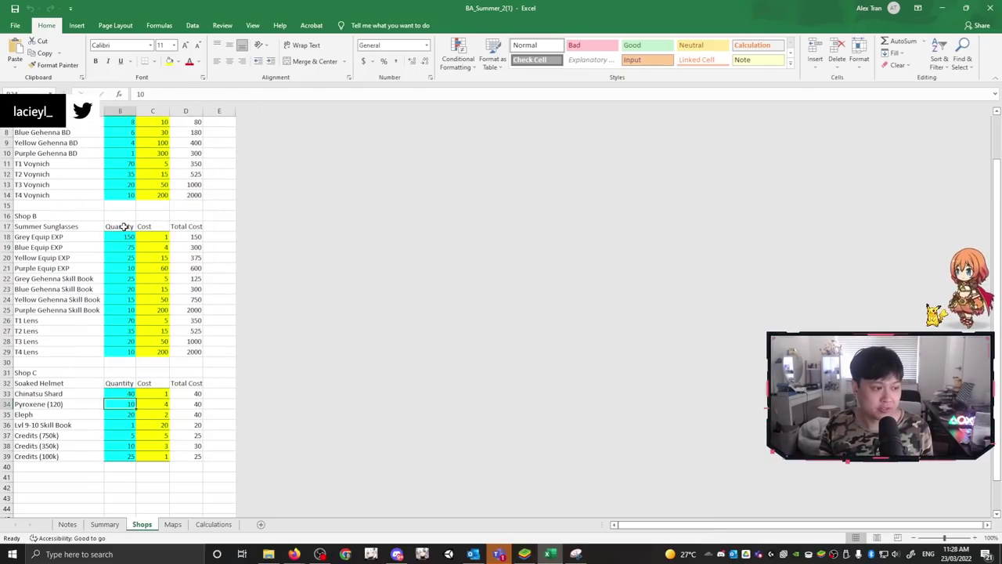
{"action": "left_click_drag", "start_coordinate": [34, 268], "coordinate": [76, 298]}
{"action": "left_click", "coordinate": [75, 299]}
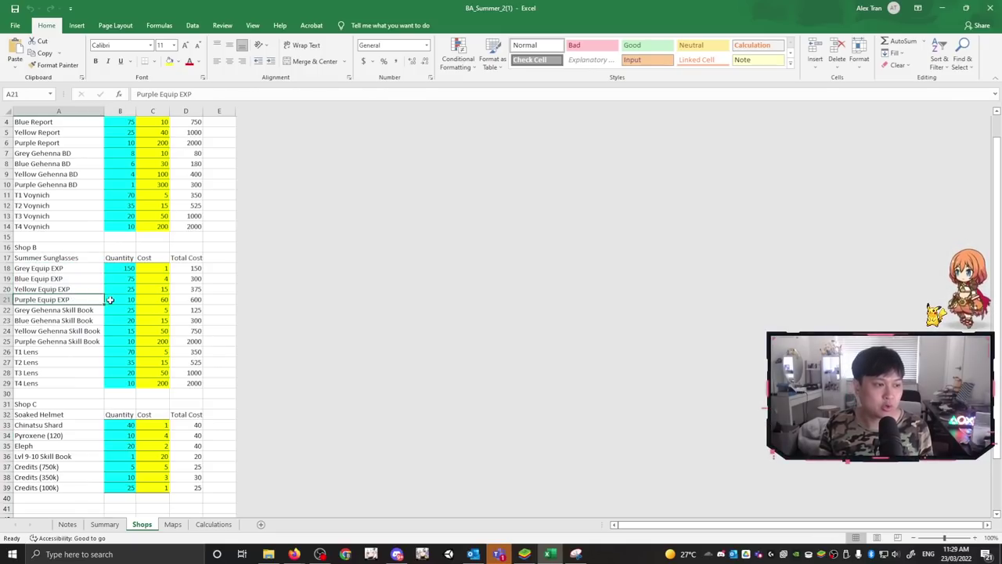
Step: Set the quantities of Grey, Blue, Yellow and Purple Equip EXP in Shop B to 0 and check their total costs
{"action": "left_click", "coordinate": [127, 268]}
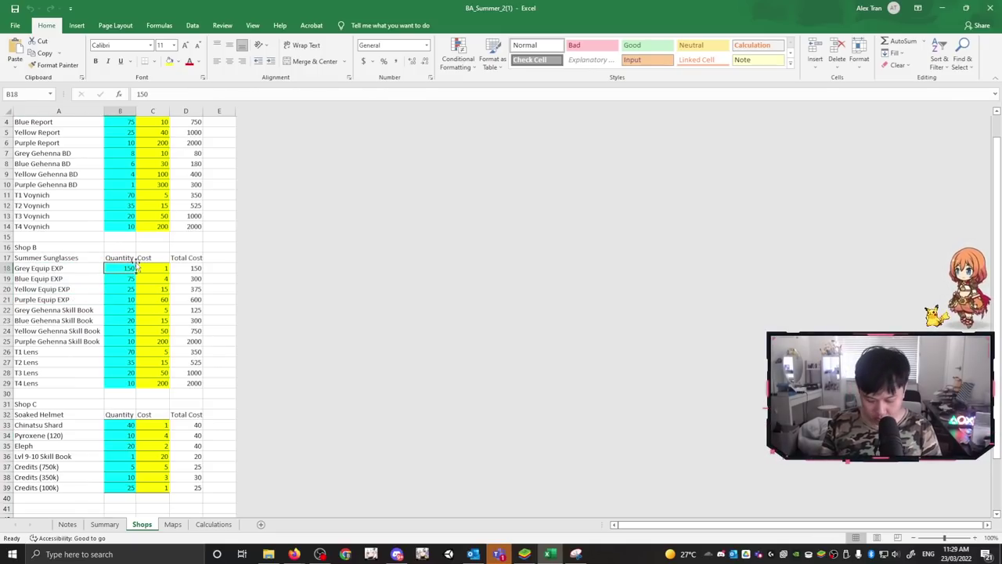
{"action": "type", "text": "0"}
{"action": "key", "text": "Return"}
{"action": "type", "text": "0"}
{"action": "key", "text": "Return"}
{"action": "type", "text": "0"}
{"action": "key", "text": "Return"}
{"action": "type", "text": "0"}
{"action": "left_click_drag", "start_coordinate": [190, 268], "coordinate": [191, 298]}
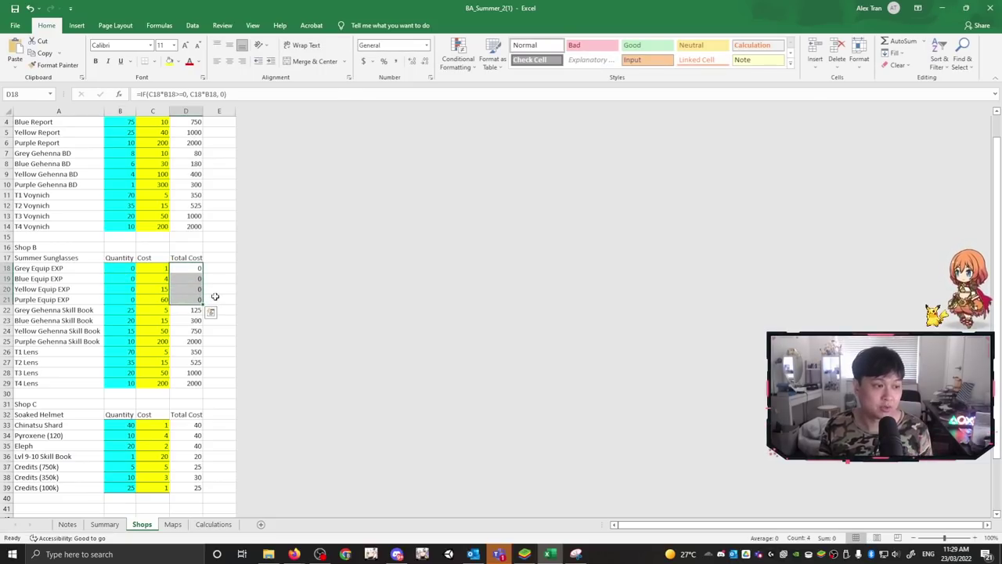
Step: Switch to Blue Archive, close the quest 09 mission info and open the Event Shop beside the Shop A list
{"action": "key", "text": "alt+Tab"}
{"action": "key", "text": "Tab"}
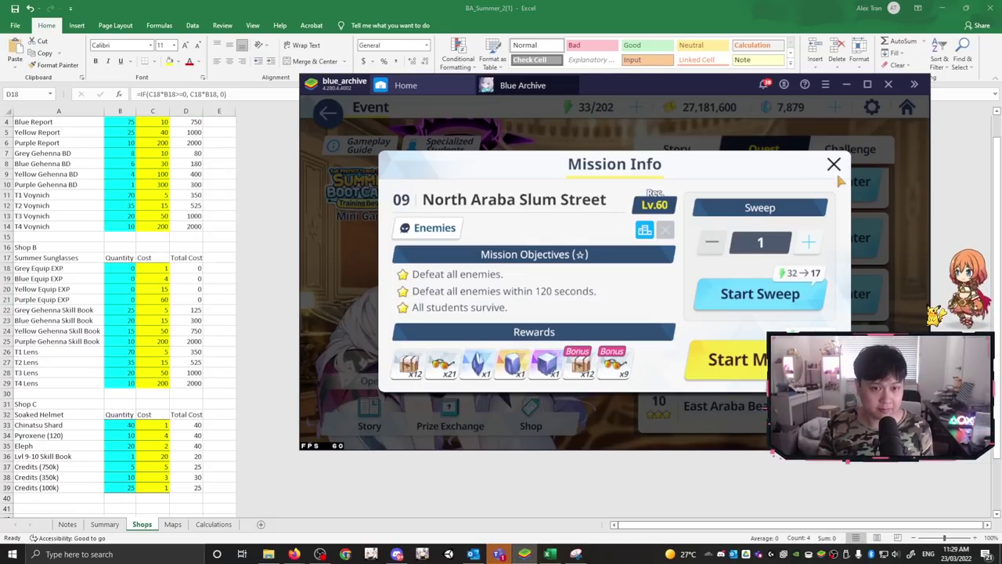
{"action": "left_click", "coordinate": [834, 164]}
{"action": "left_click", "coordinate": [526, 411]}
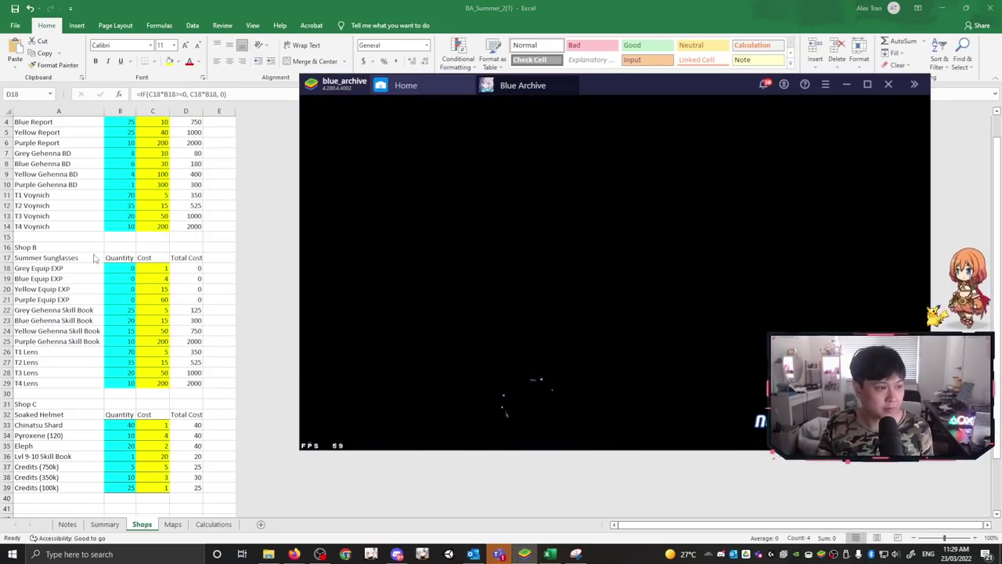
{"action": "scroll", "coordinate": [92, 258], "scroll_direction": "up", "scroll_amount": 1}
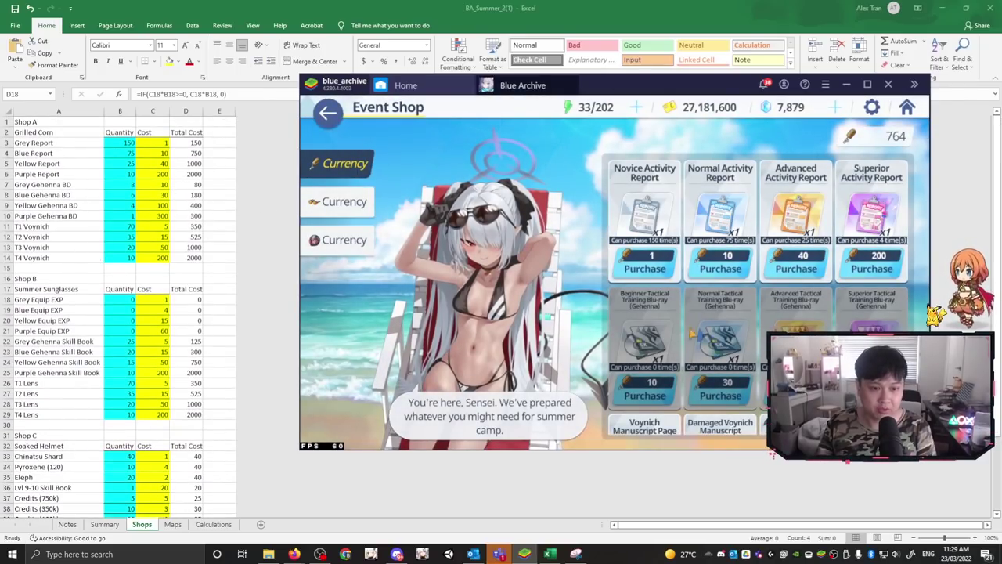
Step: Set the quantities of Grey, Blue, Yellow and Purple Gehenna BD in Shop A to 0
{"action": "left_click", "coordinate": [116, 342]}
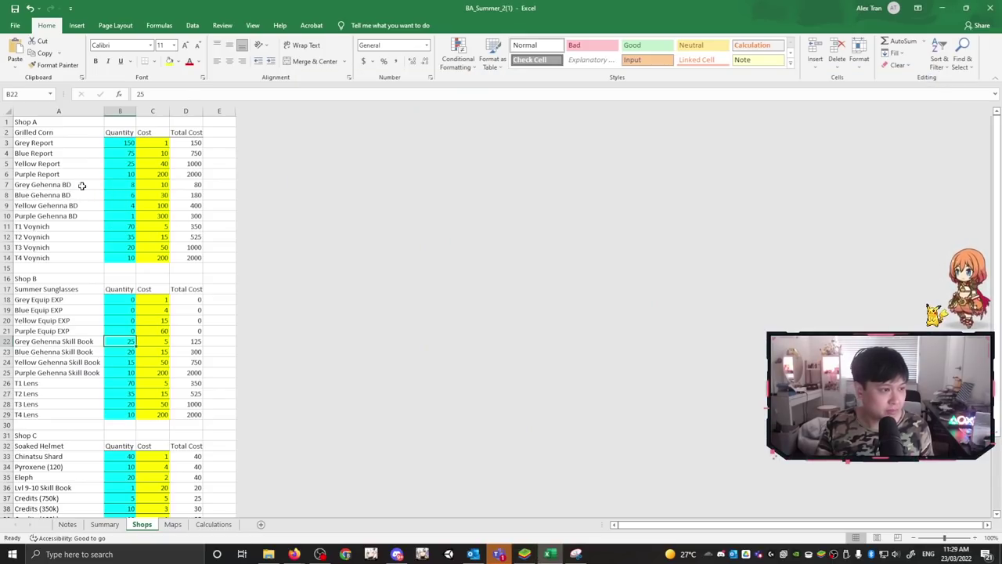
{"action": "left_click", "coordinate": [132, 186]}
{"action": "type", "text": "0"}
{"action": "key", "text": "Return"}
{"action": "type", "text": "0"}
{"action": "key", "text": "Return"}
{"action": "type", "text": "0"}
{"action": "key", "text": "Return"}
{"action": "type", "text": "0"}
{"action": "key", "text": "Return"}
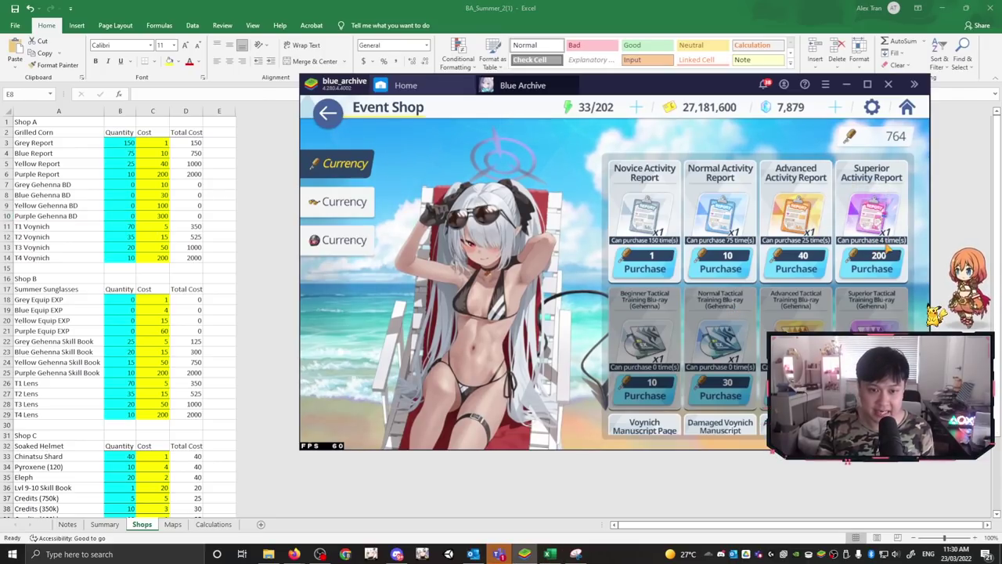
Step: Set the Purple Report quantity in Shop A to 4
{"action": "left_click", "coordinate": [125, 175]}
{"action": "left_click", "coordinate": [130, 174]}
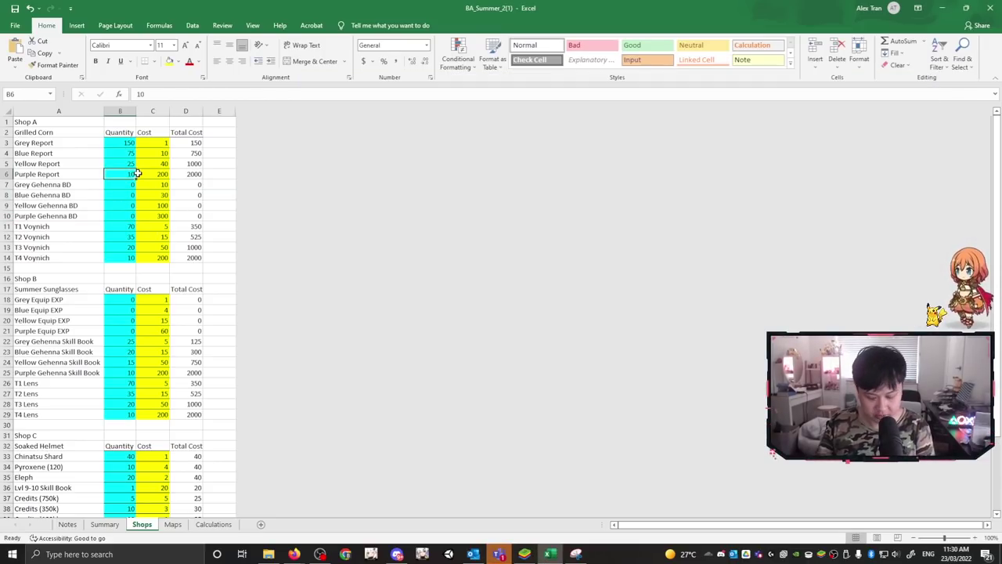
{"action": "type", "text": "4"}
{"action": "key", "text": "Return"}
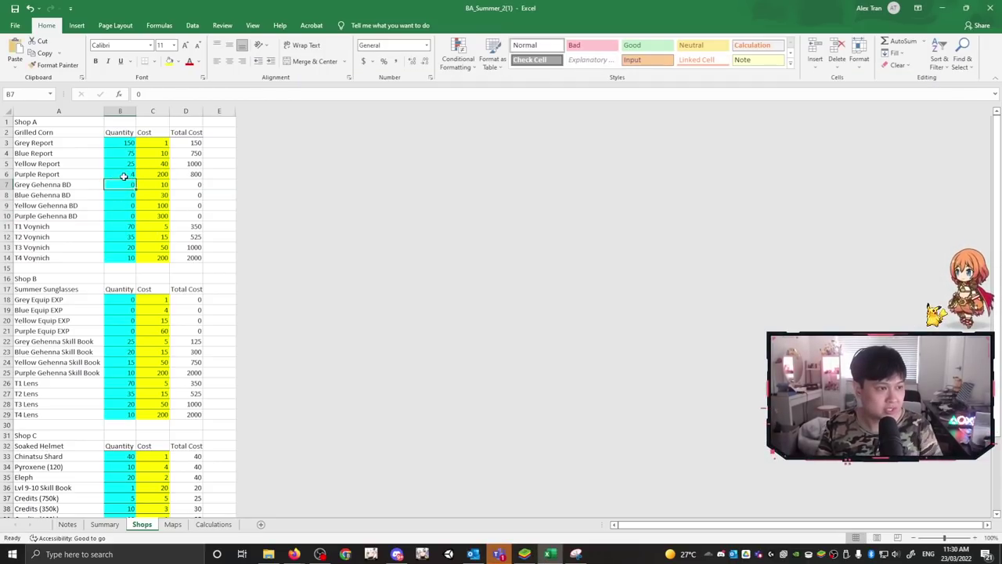
Step: Check the remaining Voynich purchases in the Blue Archive Event Shop against the Shop A quantities
{"action": "key", "text": "alt+Tab"}
{"action": "scroll", "coordinate": [757, 296], "scroll_direction": "down", "scroll_amount": 2}
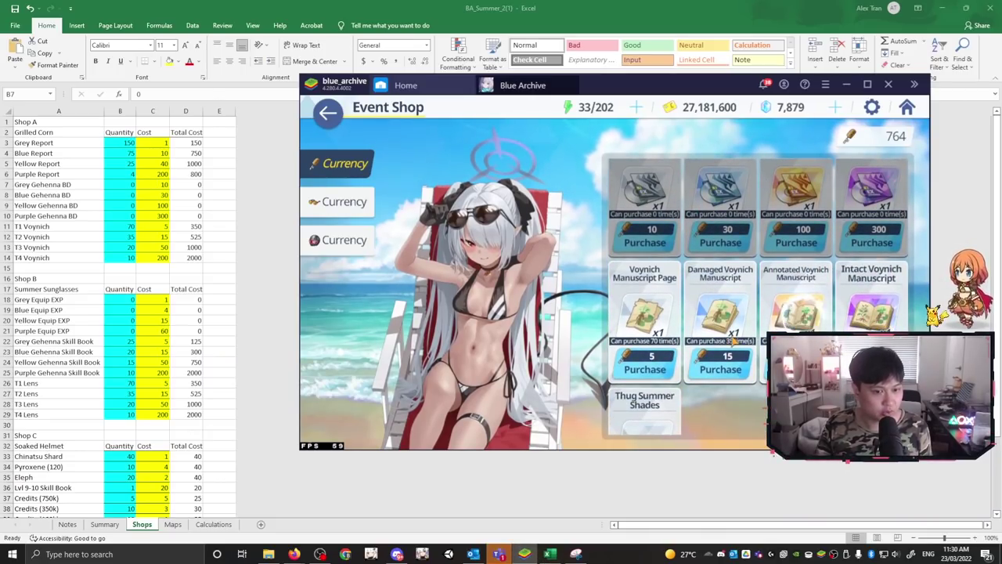
{"action": "key", "text": "alt+Tab"}
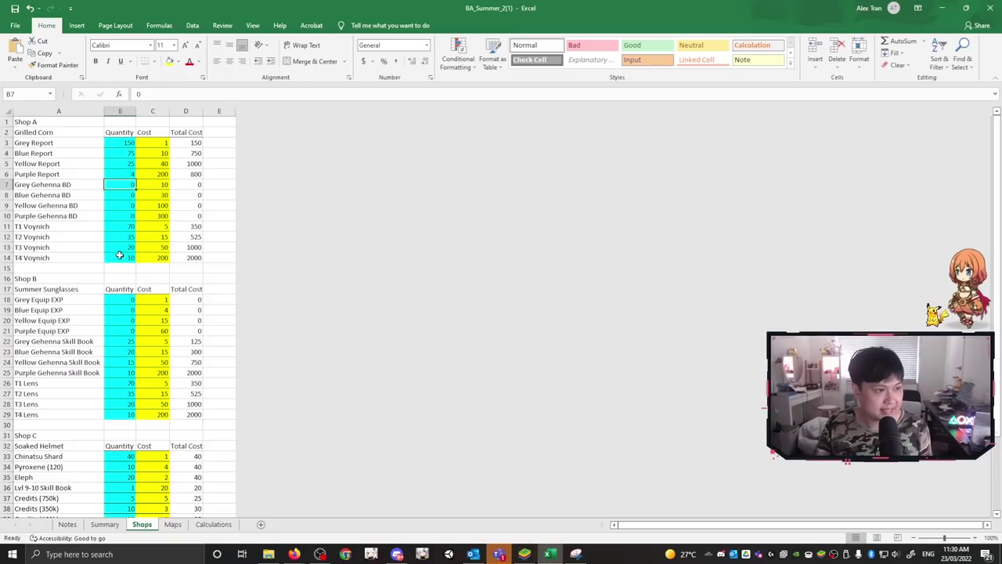
Step: Switch to Blue Archive and purchase one Superior Tech Notes (Gehenna) from the second currency's Event Shop
{"action": "key", "text": "alt+Tab"}
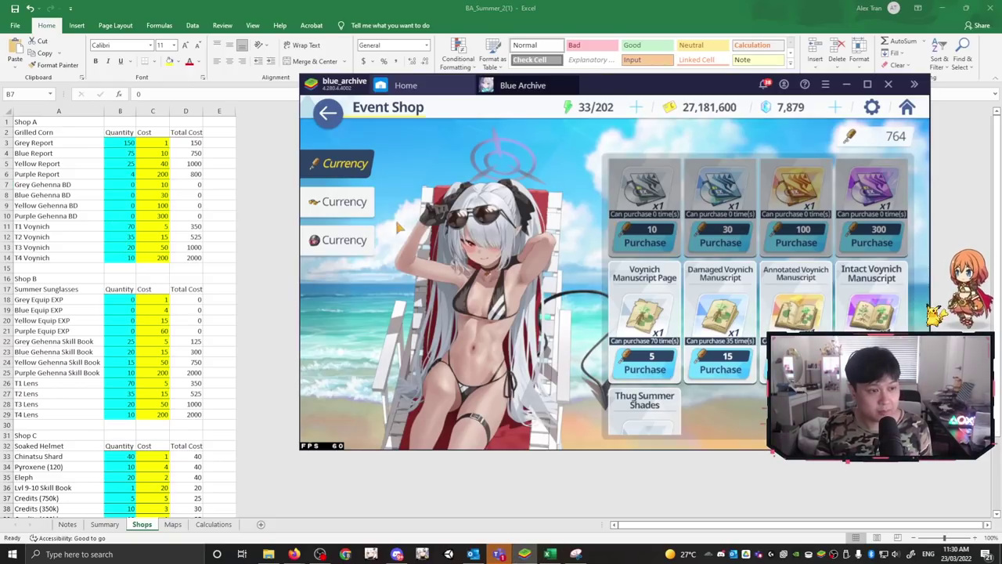
{"action": "left_click", "coordinate": [345, 202]}
{"action": "scroll", "coordinate": [757, 296], "scroll_direction": "down", "scroll_amount": 2}
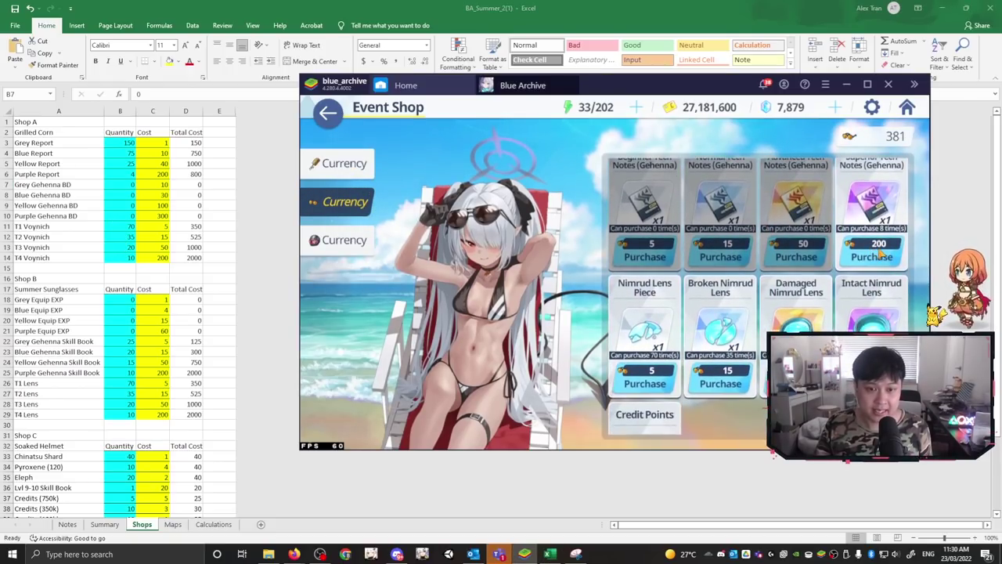
{"action": "left_click", "coordinate": [872, 257]}
{"action": "left_click", "coordinate": [678, 336]}
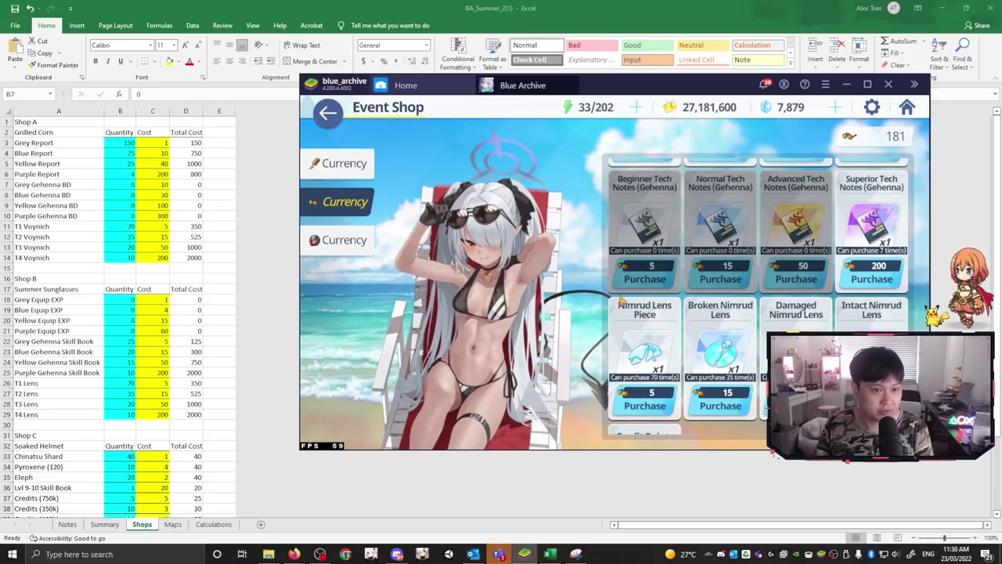
{"action": "scroll", "coordinate": [620, 298], "scroll_direction": "up", "scroll_amount": 2}
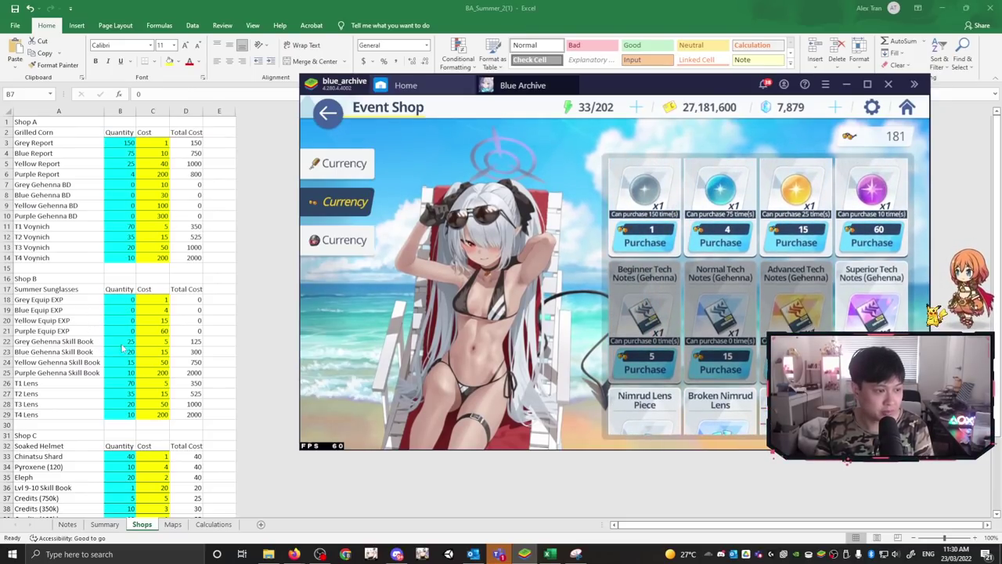
Step: Switch to Excel and set the Grey, Blue and Yellow Gehenna Skill Book quantities in Shop B to 0
{"action": "key", "text": "alt+Tab"}
{"action": "left_click", "coordinate": [132, 342]}
{"action": "type", "text": "0"}
{"action": "key", "text": "Return"}
{"action": "type", "text": "0"}
{"action": "key", "text": "Return"}
{"action": "type", "text": "0"}
{"action": "key", "text": "Return"}
Step: Check the remaining Superior Tech Notes in Blue Archive and set the Purple Gehenna Skill Book quantity in Shop B to 7
{"action": "key", "text": "alt+Tab"}
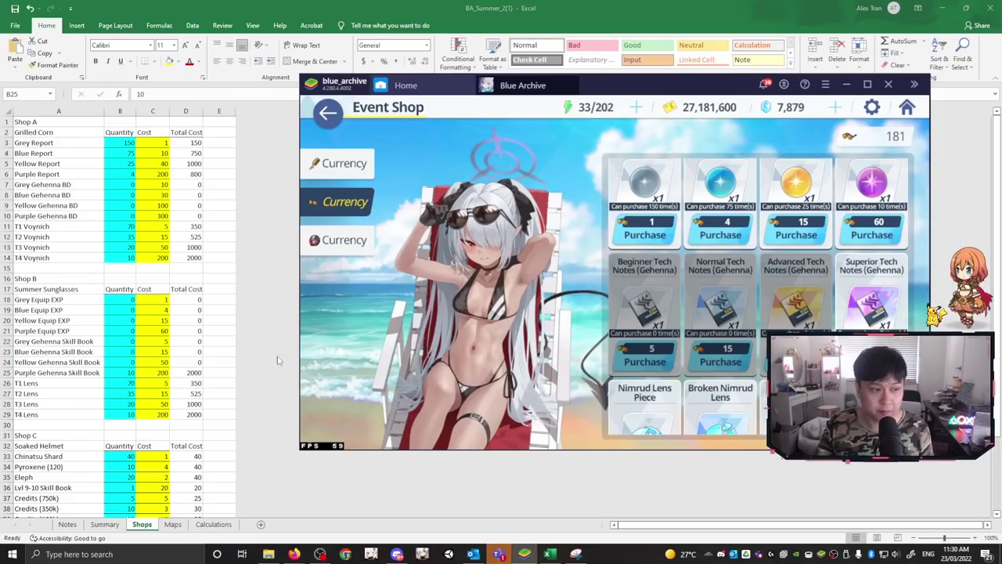
{"action": "key", "text": "alt+Tab"}
{"action": "type", "text": "7"}
{"action": "key", "text": "Return"}
Step: Check the third currency's Event Shop, set the Lvl 9-10 Skill Book quantity in Shop C to 0, and open the Summary sheet
{"action": "key", "text": "alt+Tab"}
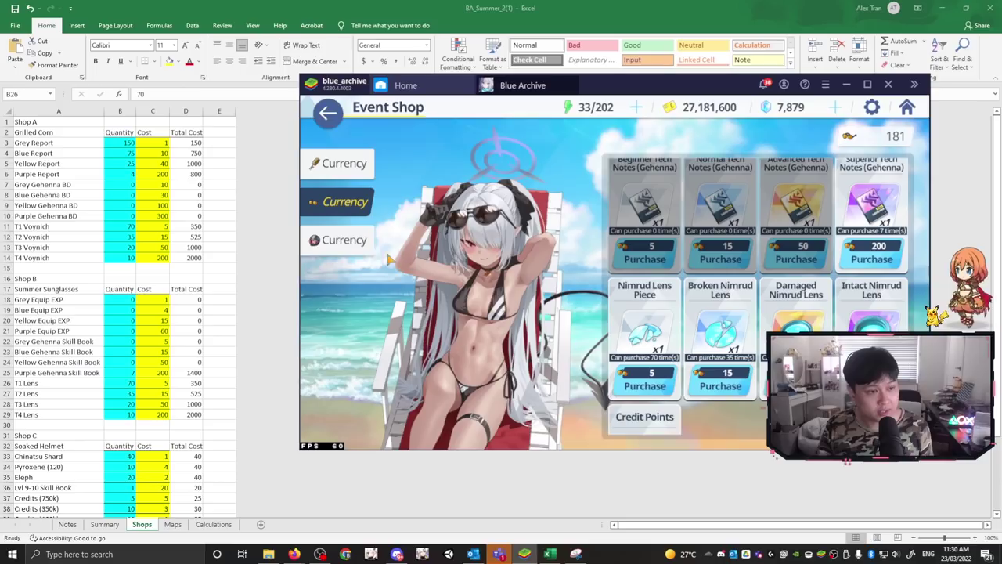
{"action": "left_click", "coordinate": [338, 240]}
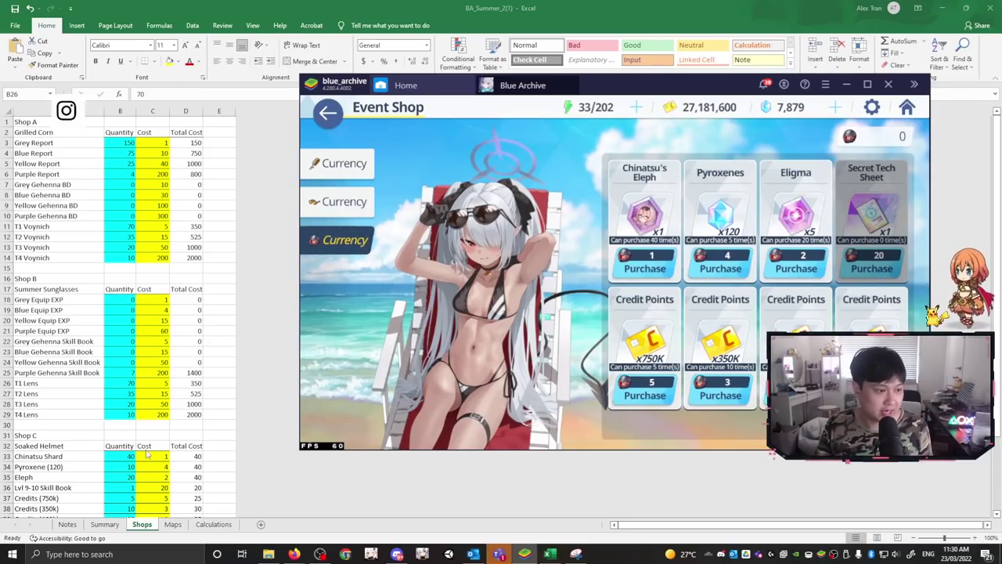
{"action": "scroll", "coordinate": [98, 405], "scroll_direction": "down", "scroll_amount": 1}
{"action": "left_click", "coordinate": [130, 455]}
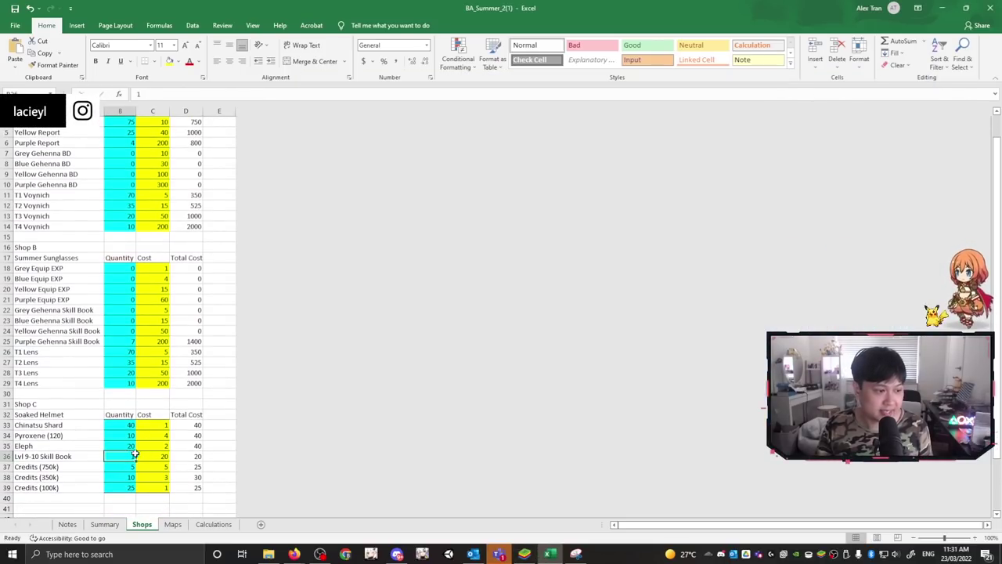
{"action": "type", "text": "0"}
{"action": "key", "text": "Return"}
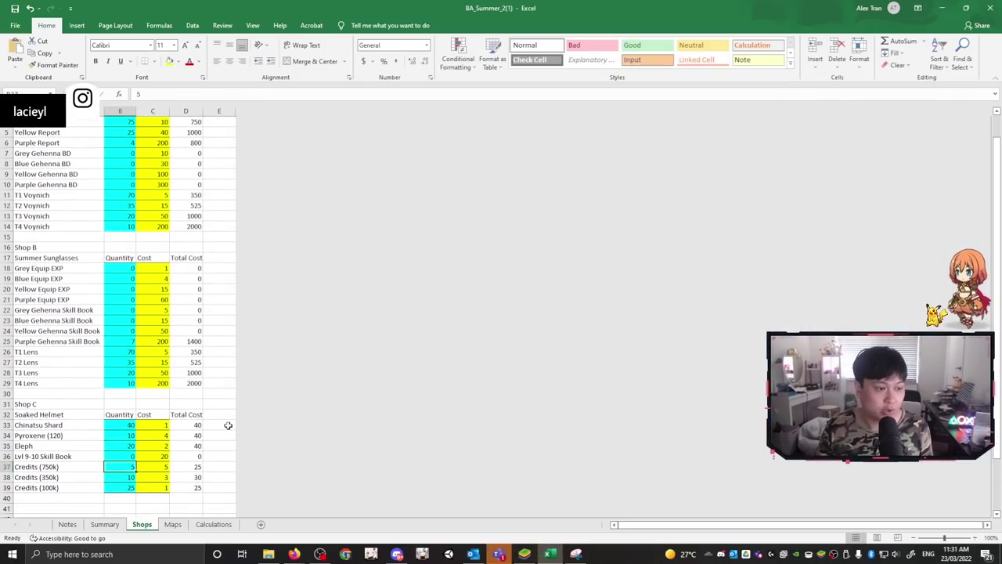
{"action": "key", "text": "alt+Tab"}
{"action": "left_click", "coordinate": [105, 524]}
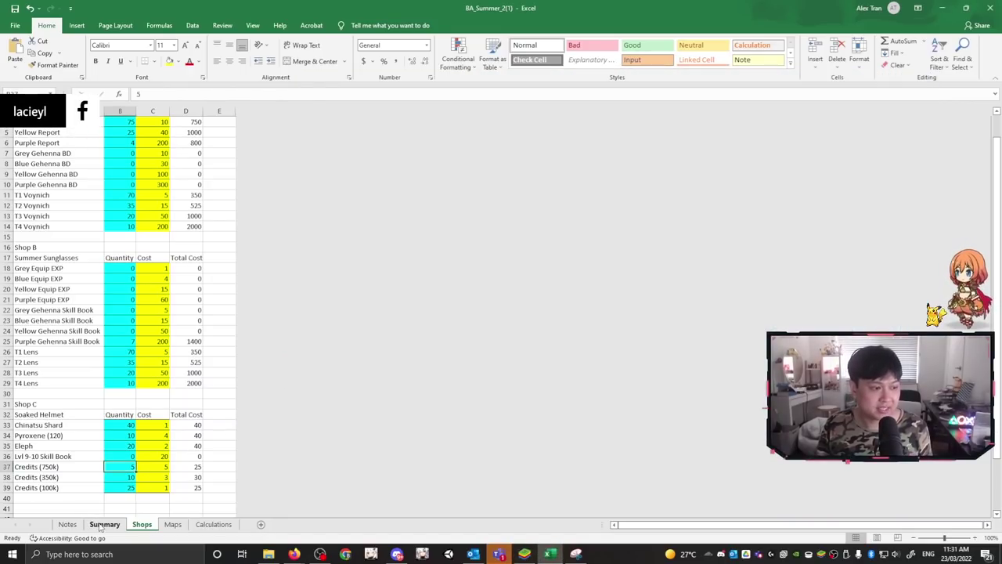
Step: Switch to Blue Archive and purchase three Superior Activity Reports, the maximum affordable, from the first currency's Event Shop
{"action": "key", "text": "alt+Tab"}
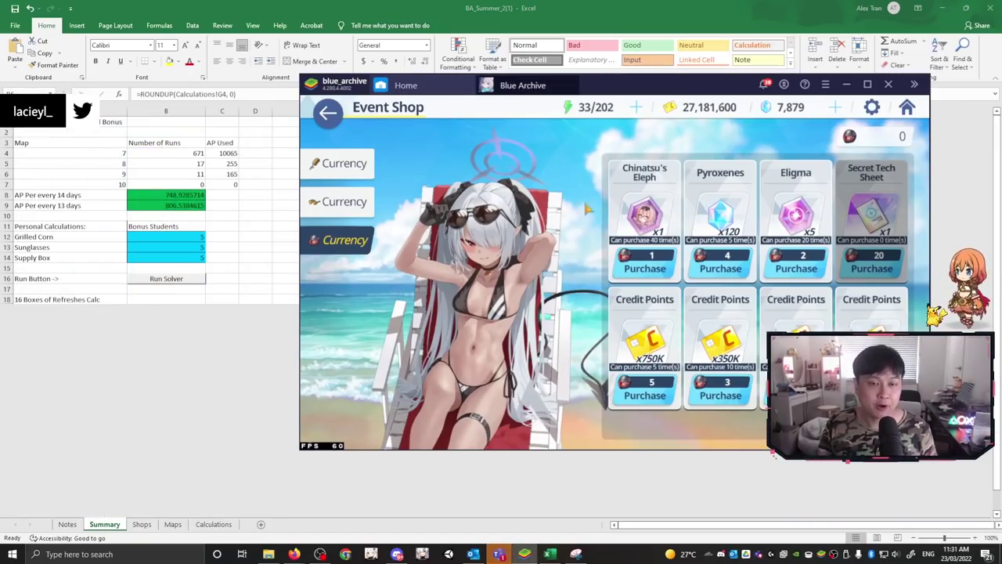
{"action": "left_click", "coordinate": [341, 166]}
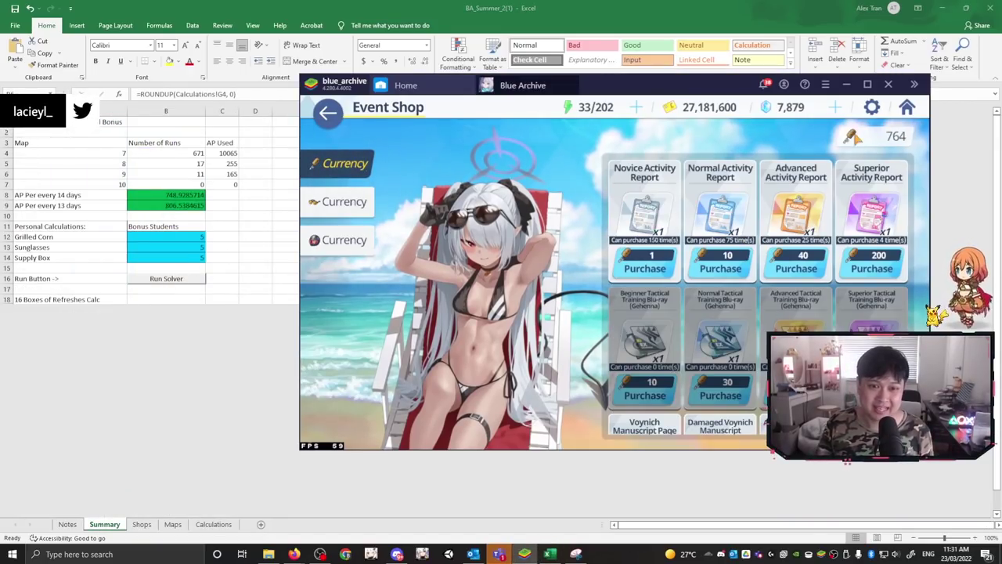
{"action": "left_click", "coordinate": [871, 268]}
{"action": "left_click", "coordinate": [736, 255]}
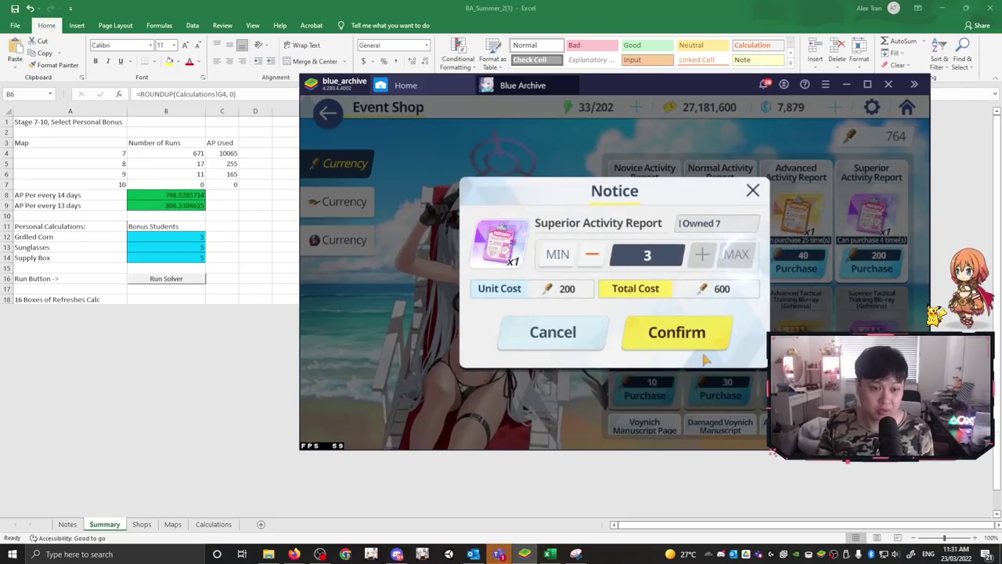
{"action": "left_click", "coordinate": [706, 329]}
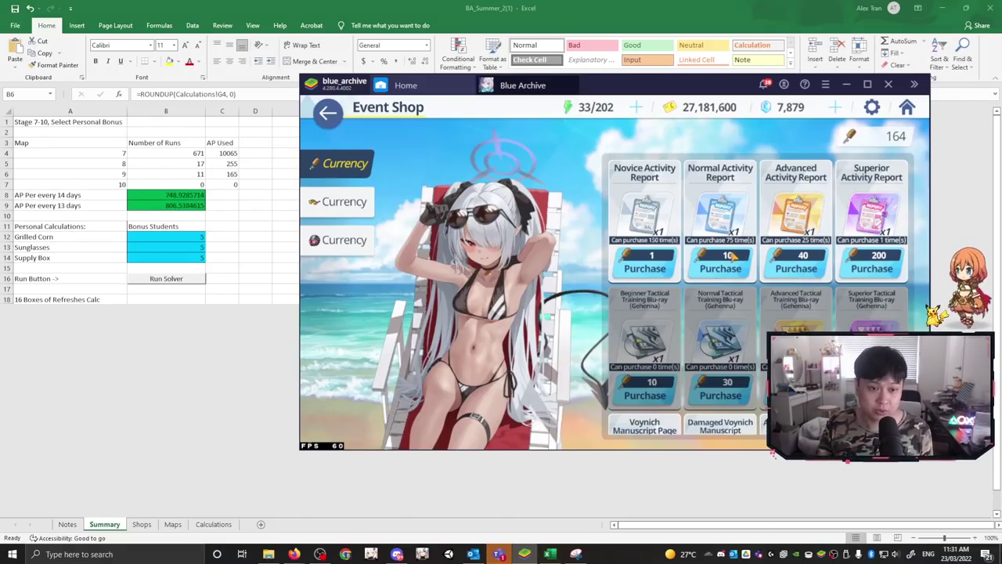
Step: Spend the remaining currency on 16 Normal Activity Reports and 4 Novice Activity Reports, and dismiss the reward screen
{"action": "left_click", "coordinate": [732, 264]}
{"action": "left_click", "coordinate": [736, 254]}
{"action": "left_click", "coordinate": [705, 331]}
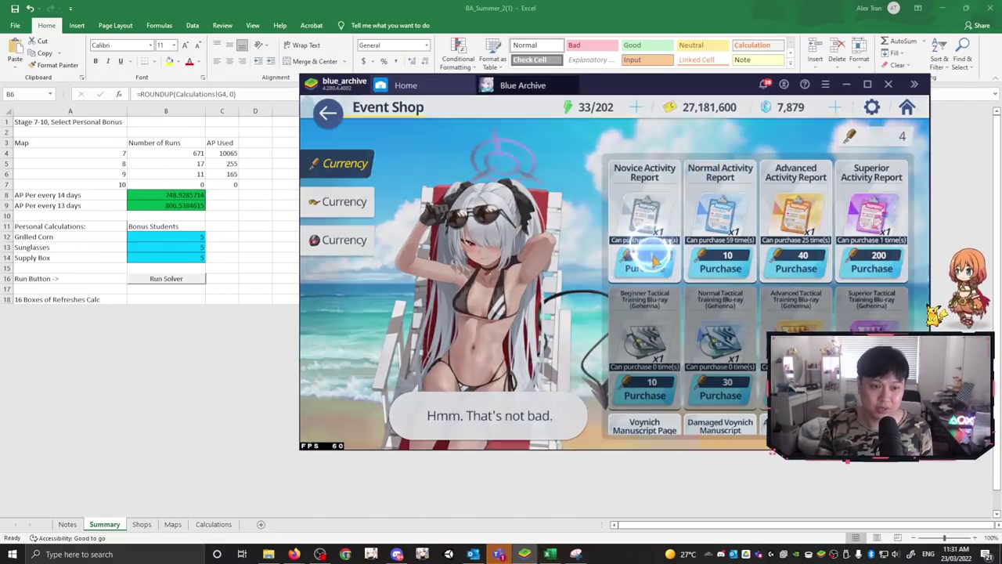
{"action": "left_click", "coordinate": [645, 264]}
{"action": "left_click", "coordinate": [736, 255]}
{"action": "left_click", "coordinate": [696, 331]}
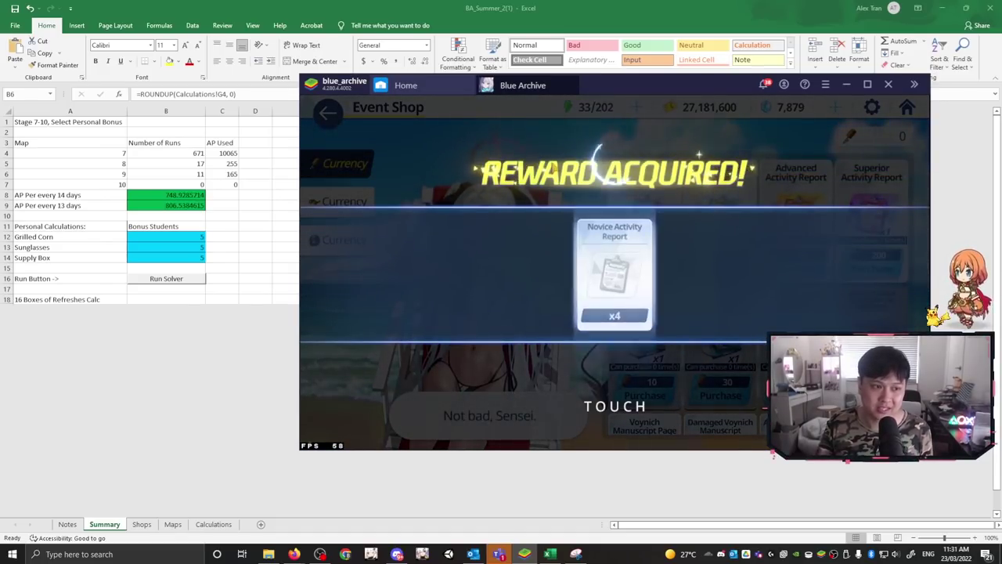
{"action": "left_click", "coordinate": [585, 168]}
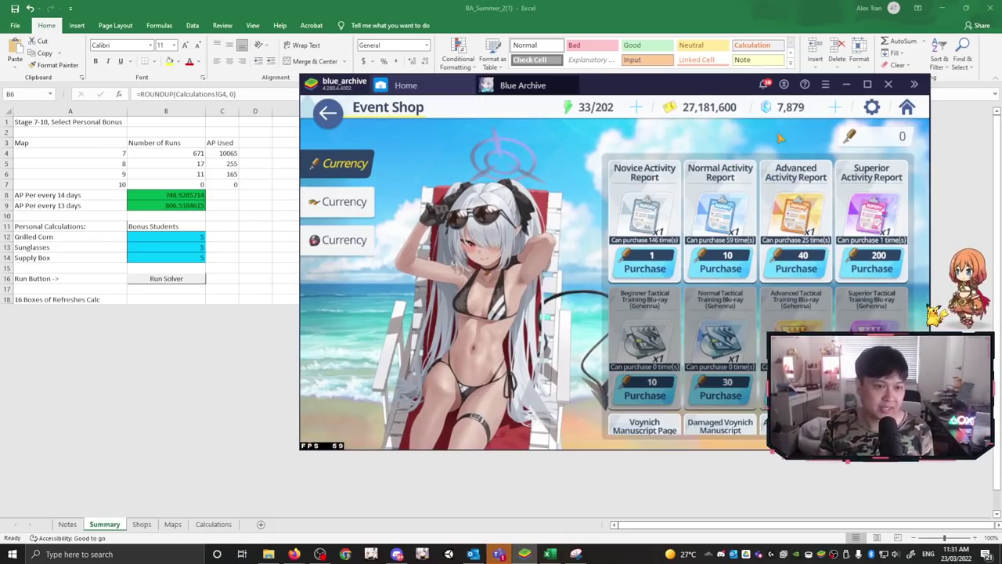
Step: Look over the Shops sheet in Excel and set the Sunglasses bonus students on the Summary sheet to 4
{"action": "left_click", "coordinate": [141, 524]}
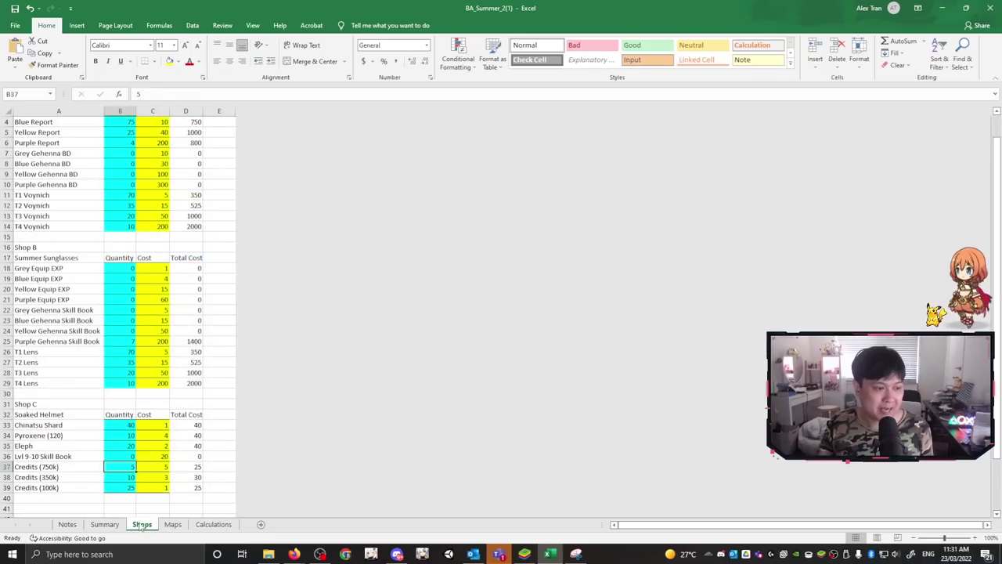
{"action": "left_click", "coordinate": [108, 524]}
{"action": "left_click", "coordinate": [183, 247]}
{"action": "left_click", "coordinate": [210, 247]}
{"action": "left_click", "coordinate": [161, 256]}
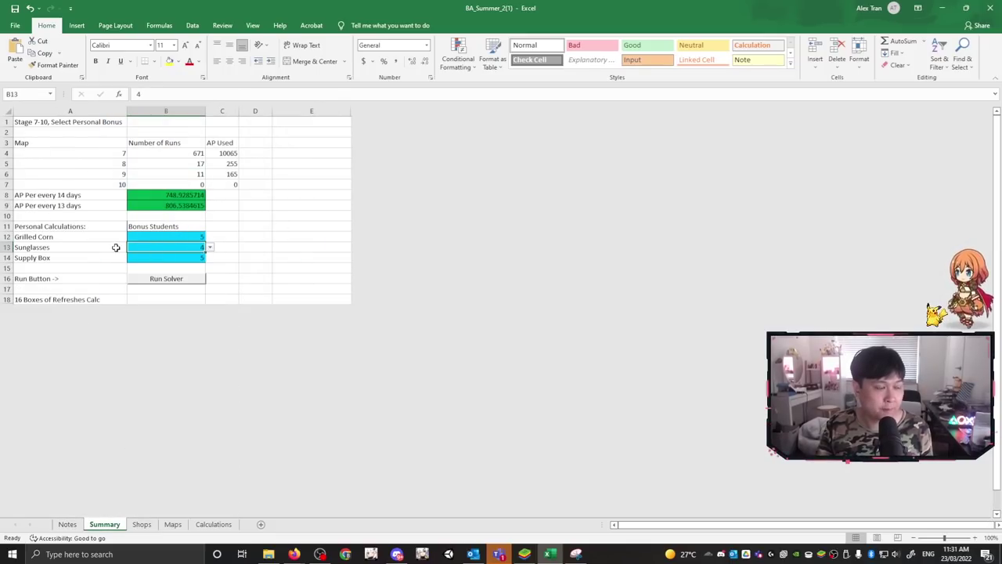
Step: Run the Solver from the Summary sheet and keep its solution
{"action": "left_click", "coordinate": [102, 248]}
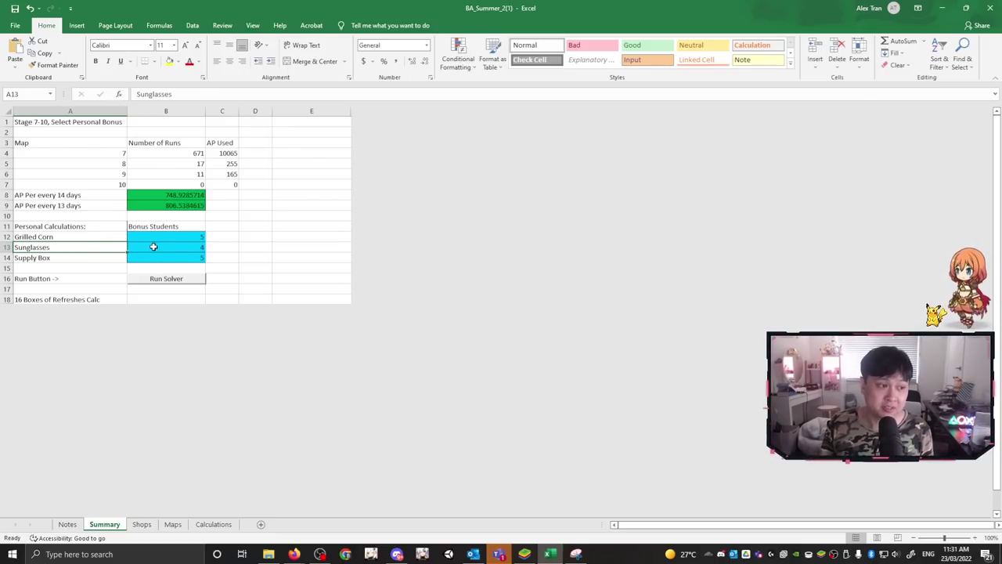
{"action": "left_click", "coordinate": [169, 279]}
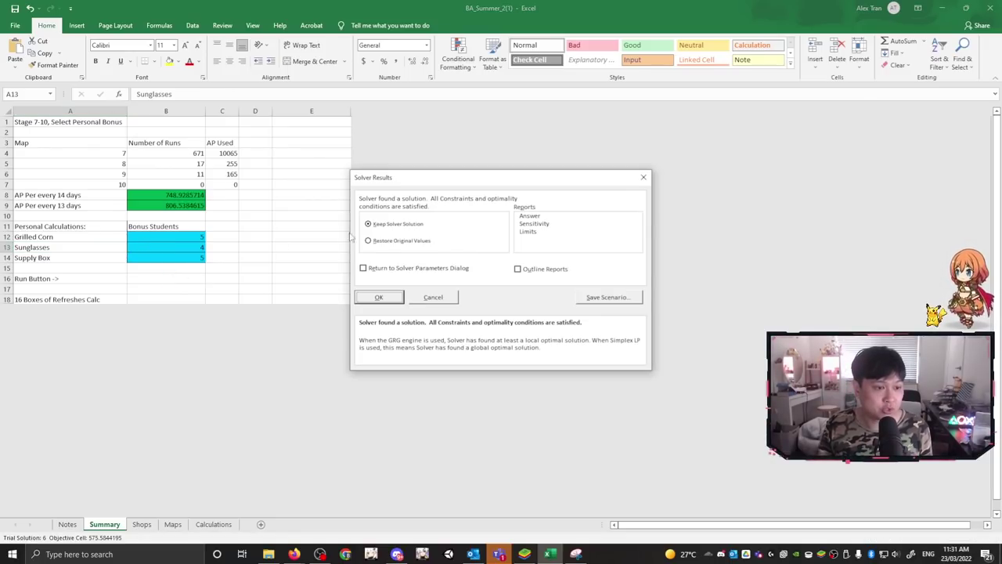
{"action": "left_click", "coordinate": [379, 298]}
Step: Review the number of runs and AP used for maps 7 to 10, and the AP needed per day over 13 days
{"action": "left_click", "coordinate": [188, 205]}
{"action": "left_click_drag", "start_coordinate": [195, 153], "coordinate": [235, 211]}
{"action": "key", "text": "Escape"}
{"action": "left_click_drag", "start_coordinate": [180, 133], "coordinate": [109, 191]}
{"action": "left_click", "coordinate": [110, 176]}
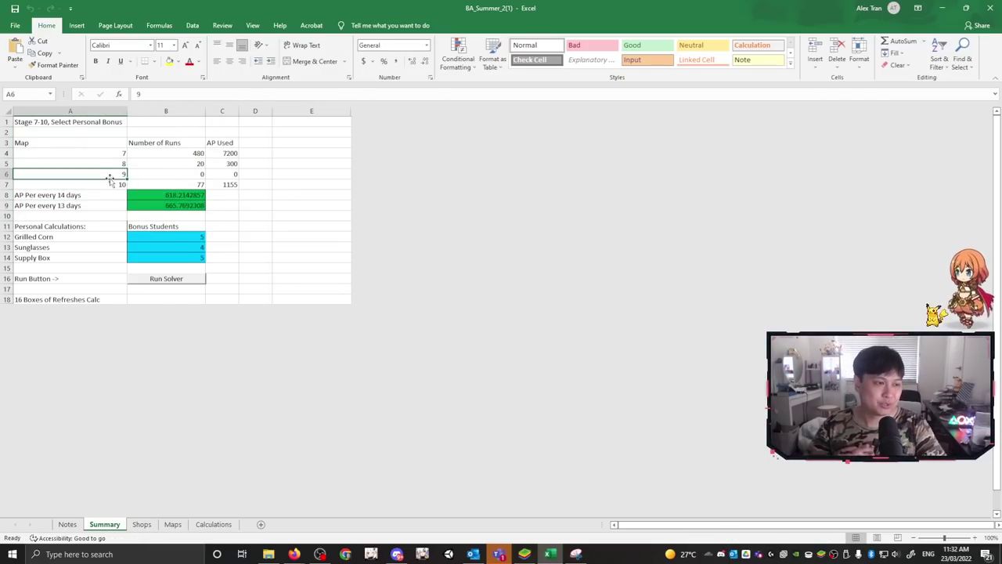
{"action": "left_click", "coordinate": [120, 153]}
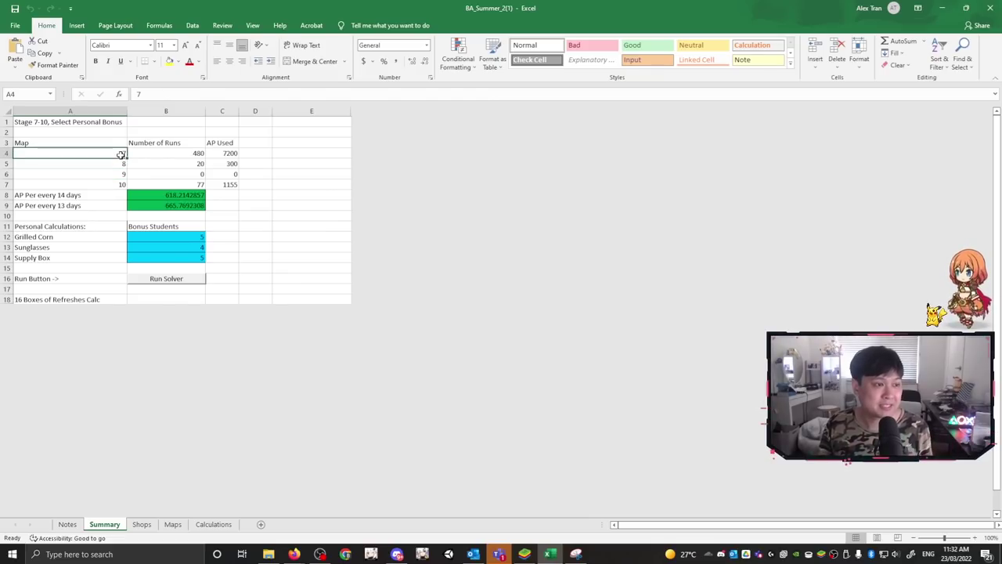
{"action": "left_click", "coordinate": [151, 154]}
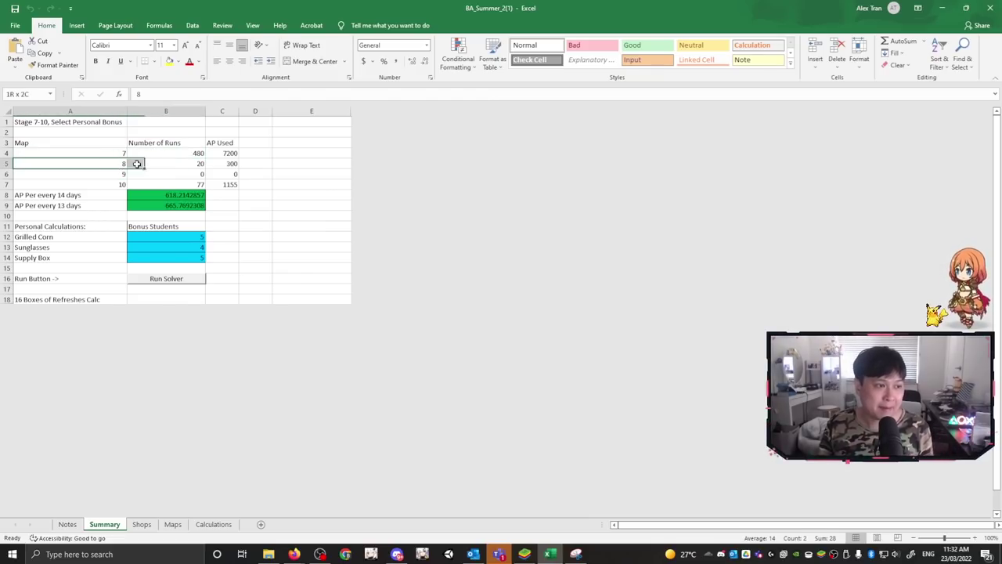
{"action": "left_click_drag", "start_coordinate": [113, 183], "coordinate": [146, 183]}
{"action": "left_click", "coordinate": [158, 183]}
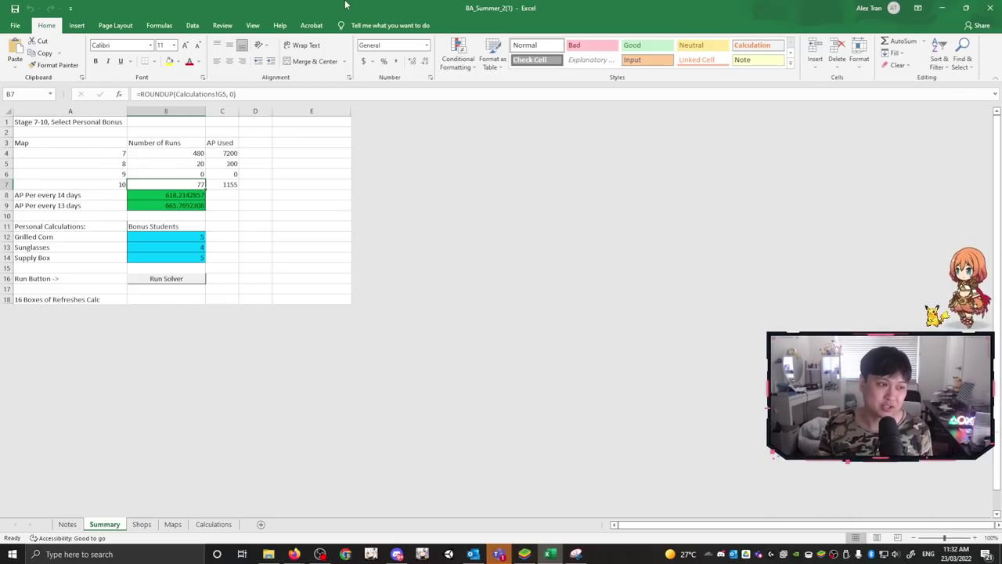
{"action": "key", "text": "alt+Tab"}
{"action": "key", "text": "alt+Tab"}
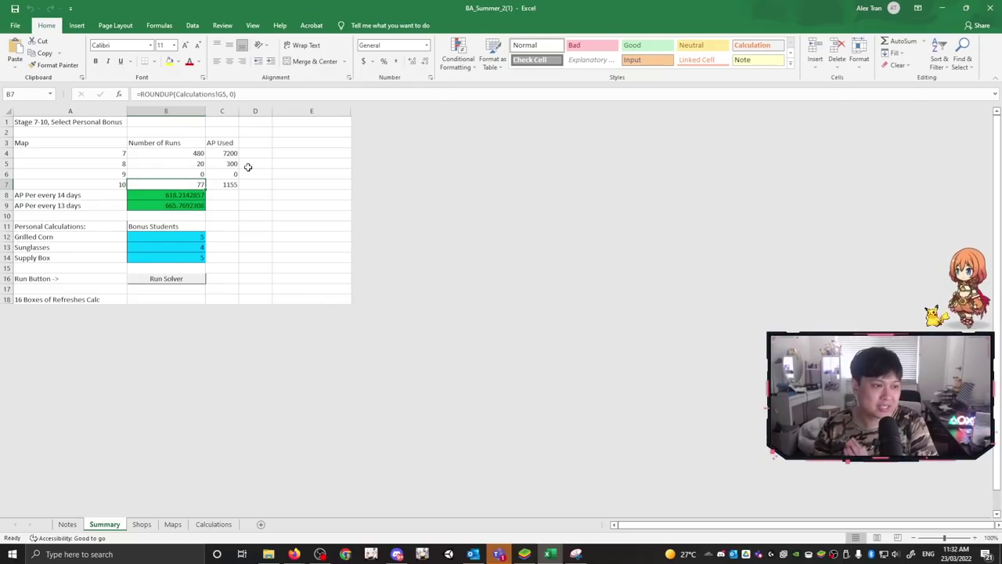
{"action": "left_click", "coordinate": [183, 205]}
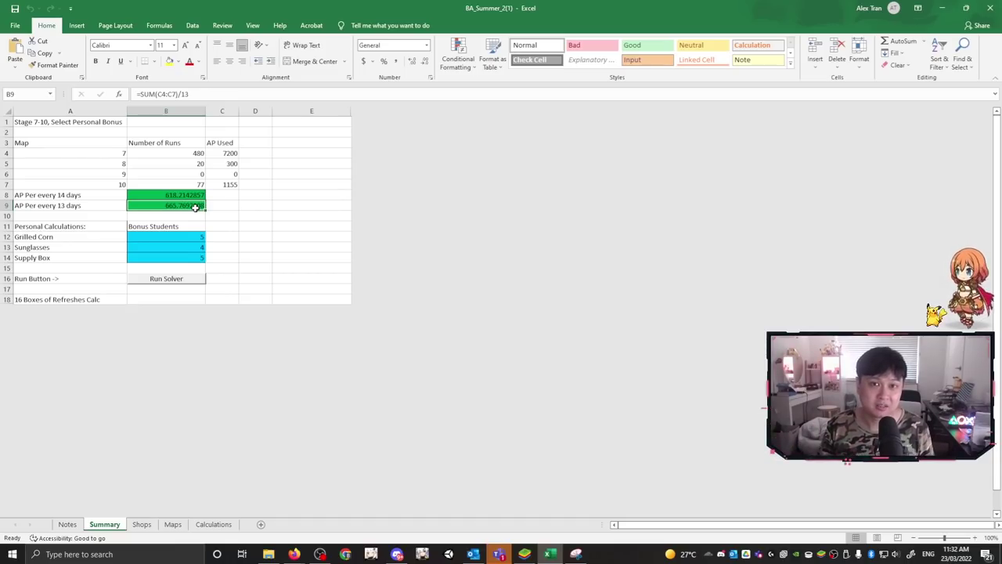
Step: Open the Notes sheet, switch to Blue Archive, and go from the Event Shop to the Summer Boot Camp Mini Game
{"action": "left_click", "coordinate": [68, 524]}
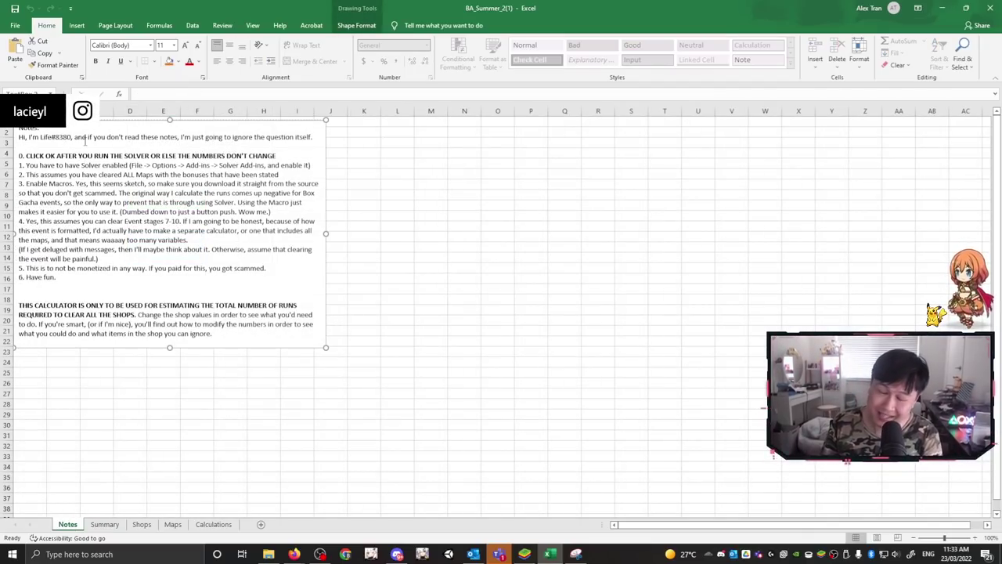
{"action": "key", "text": "alt+Tab"}
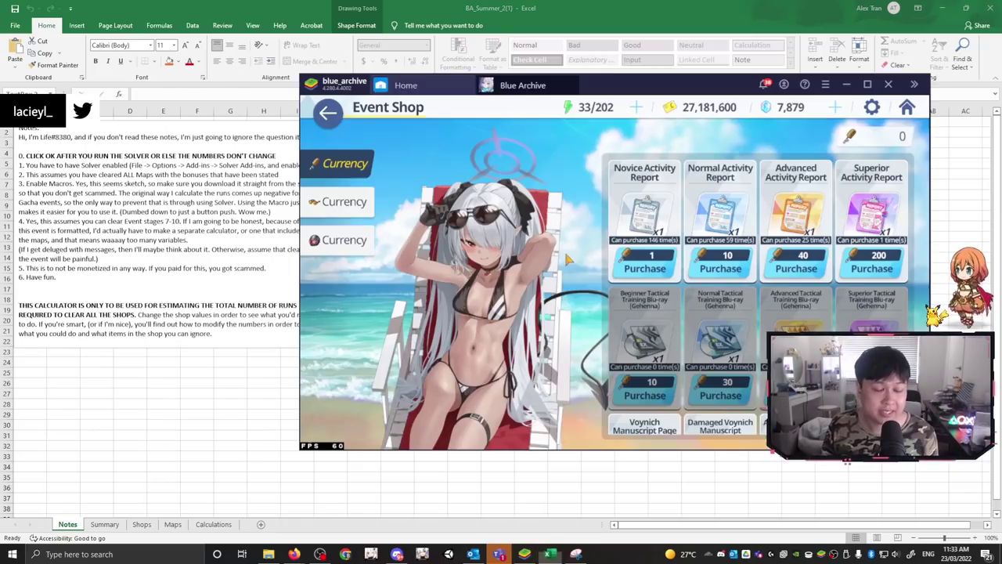
{"action": "left_click", "coordinate": [328, 112]}
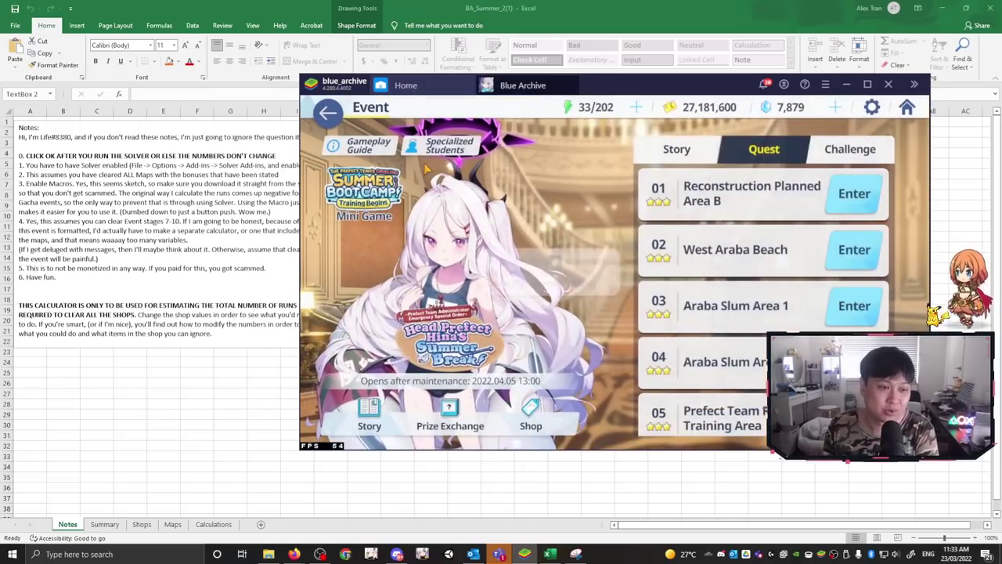
{"action": "left_click", "coordinate": [383, 201]}
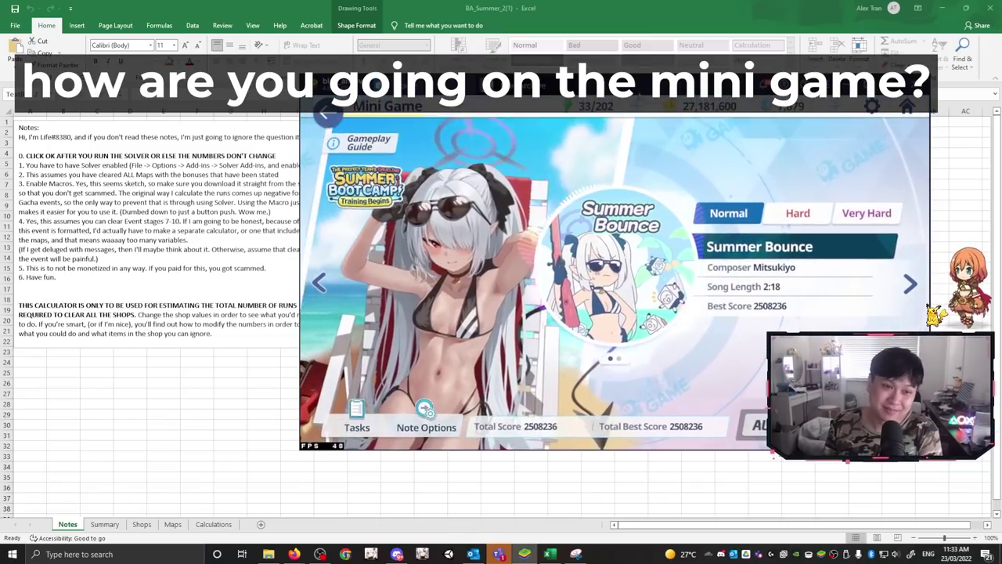
Step: Look through Summer Bounce's Very Hard and Normal difficulties and the Colorful Beach song, and maximize the game window
{"action": "left_click", "coordinate": [835, 224]}
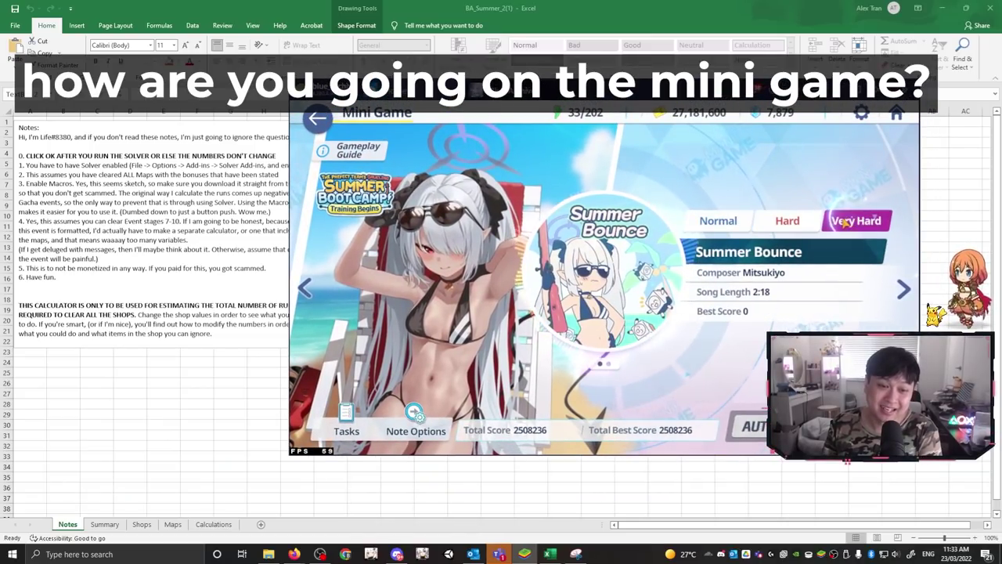
{"action": "left_click", "coordinate": [802, 225]}
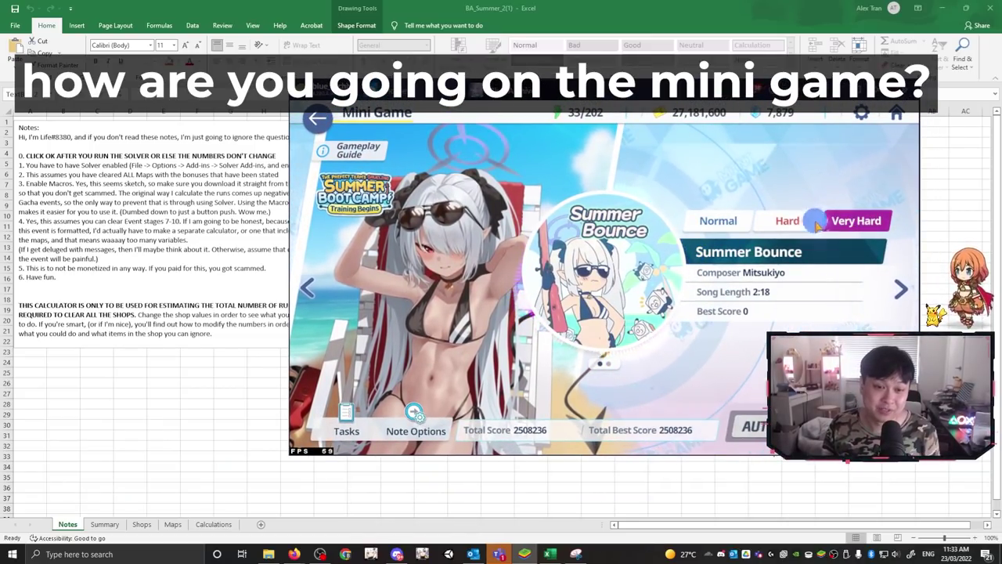
{"action": "left_click", "coordinate": [729, 227]}
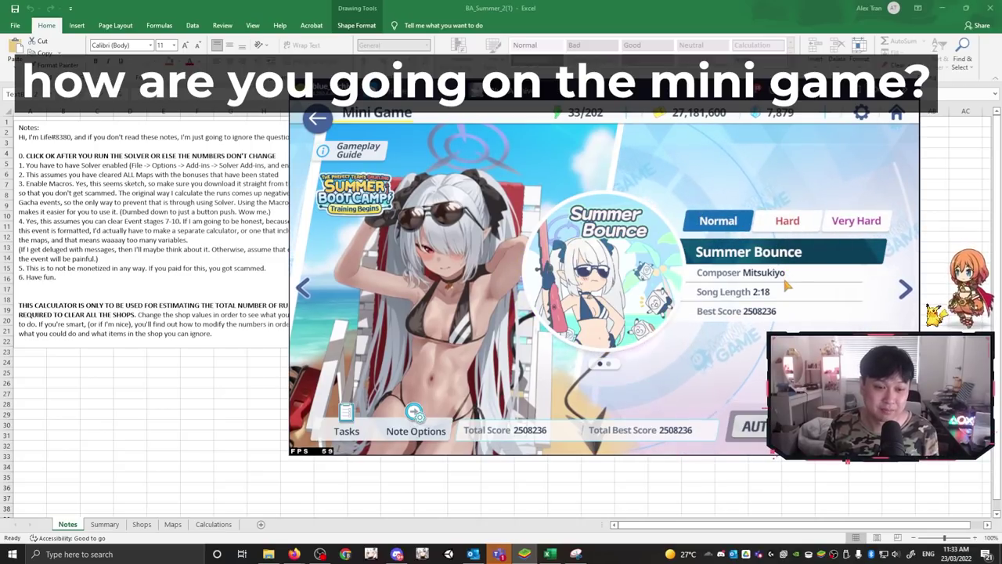
{"action": "left_click", "coordinate": [903, 291]}
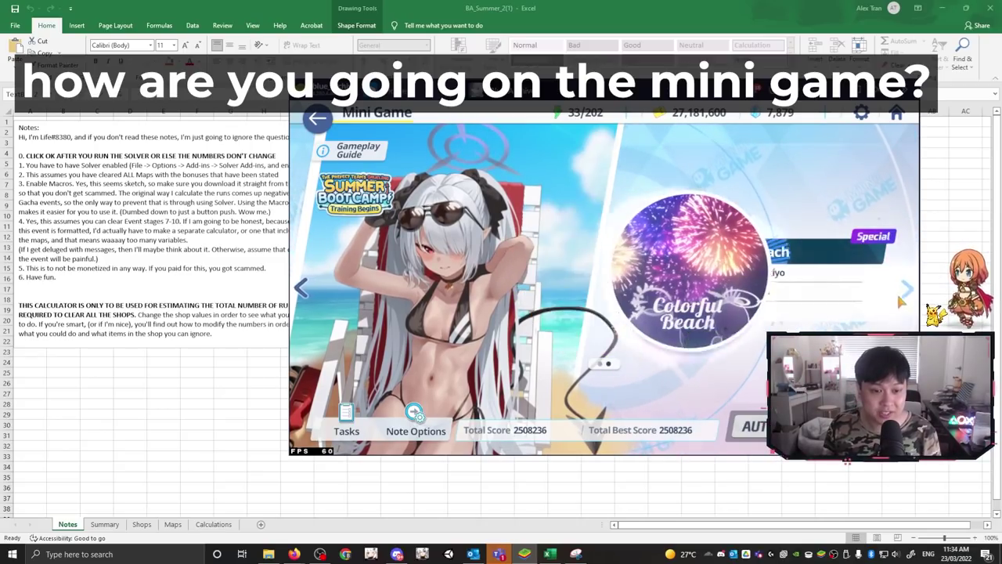
{"action": "left_click", "coordinate": [901, 294]}
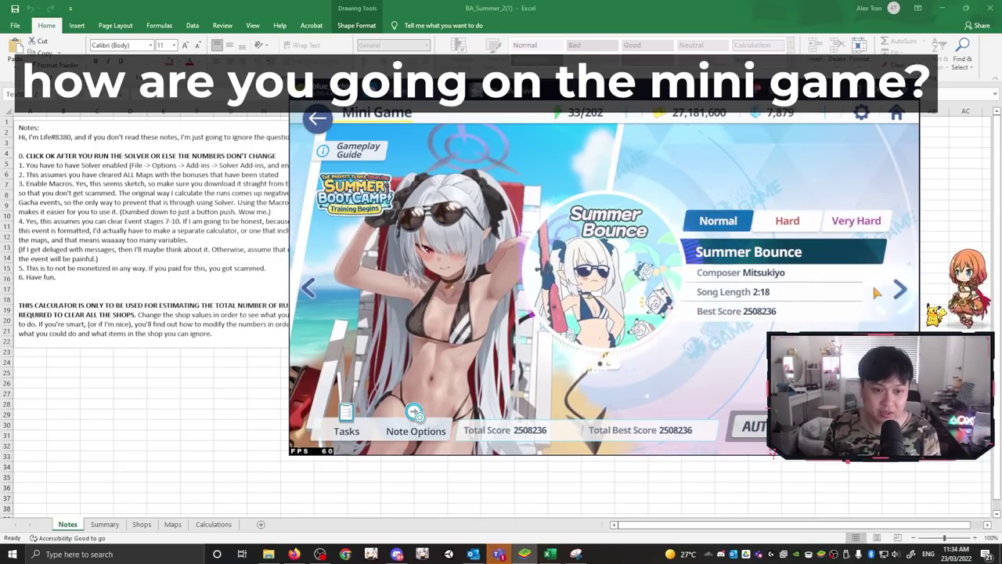
{"action": "left_click", "coordinate": [903, 291]}
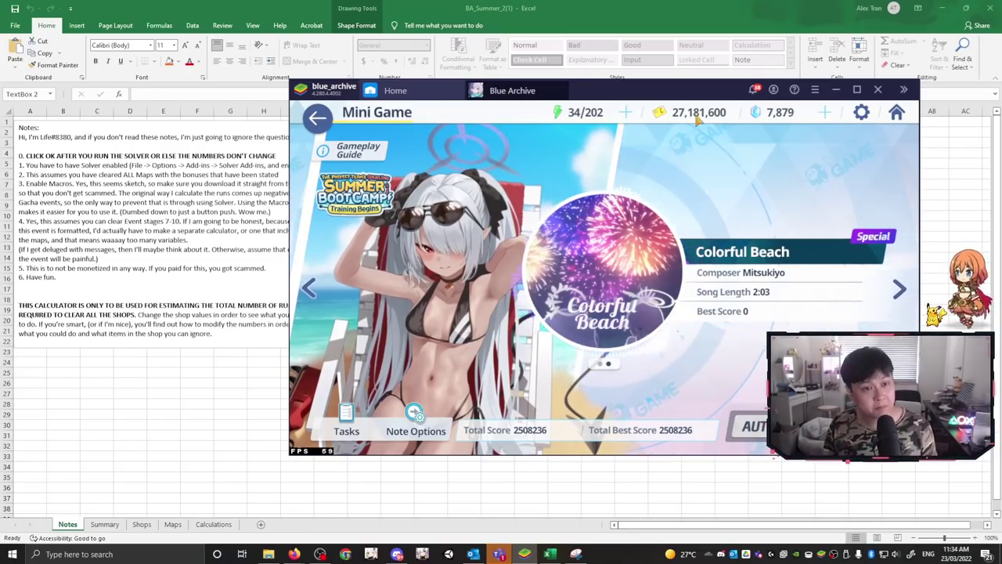
{"action": "key", "text": "super+Up"}
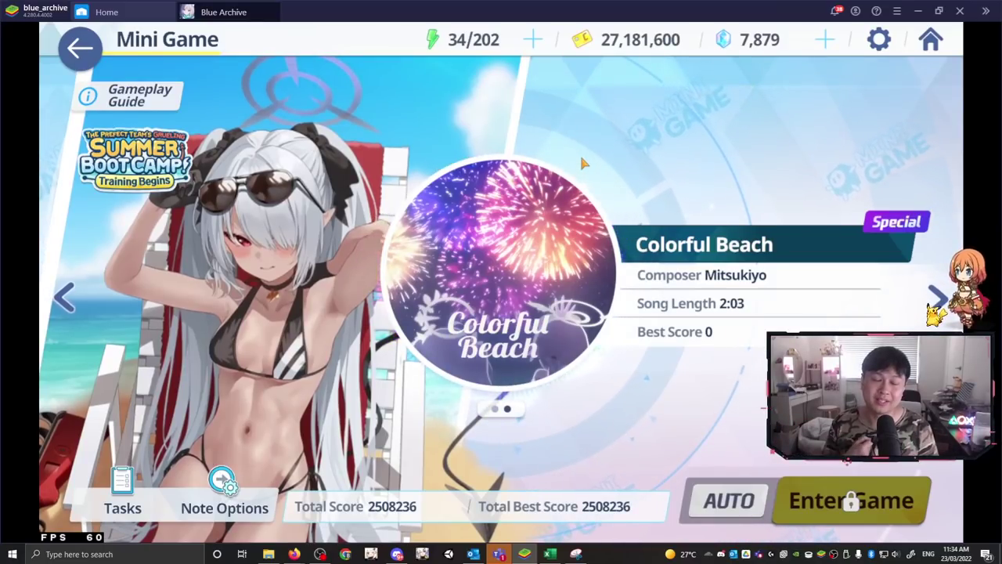